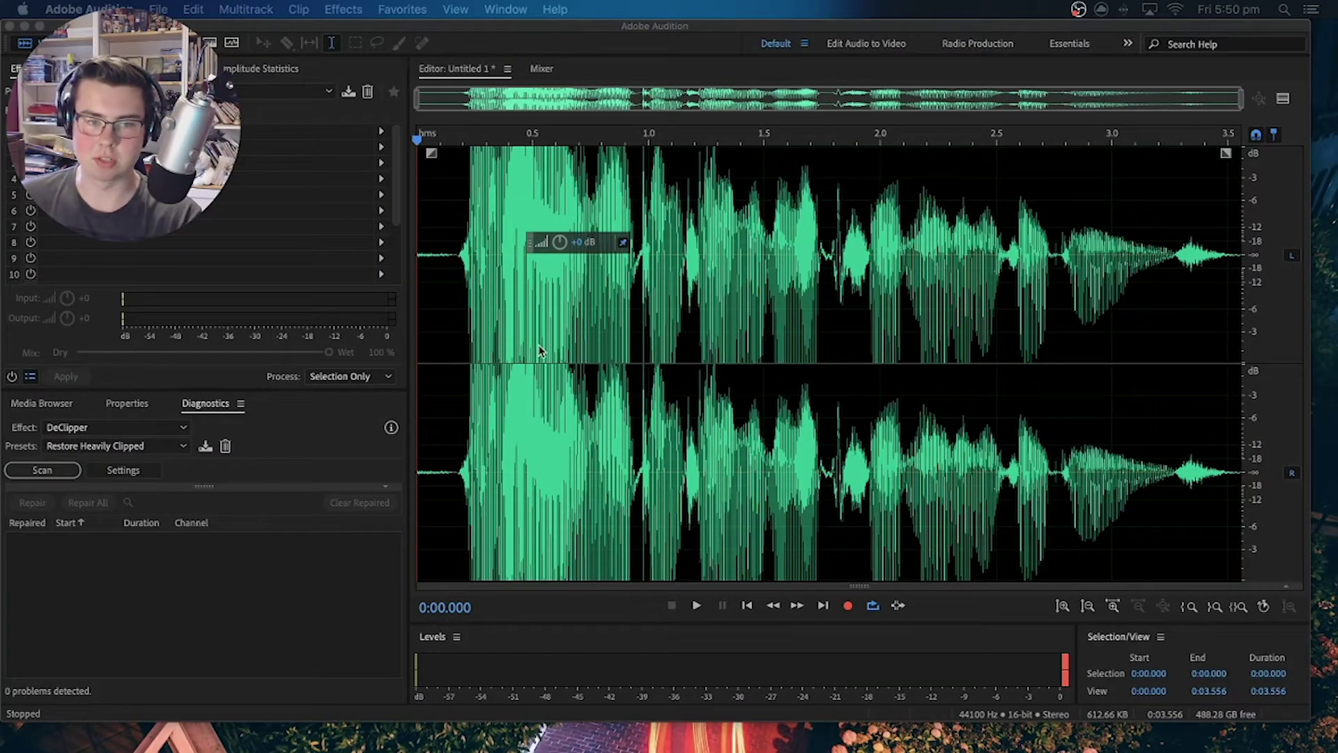
- Play the distorted voice clip, then replay it from about 0.49 s and stop
left_click(416, 140)
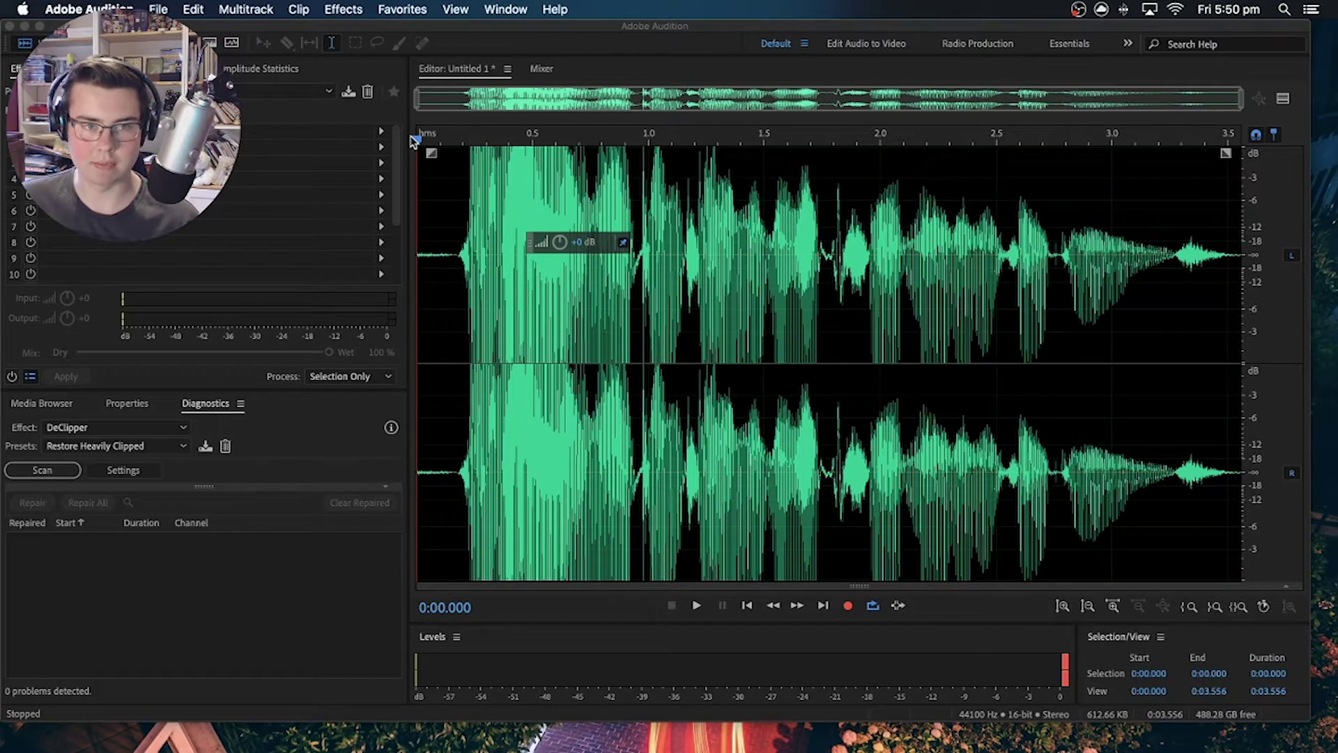
key("space")
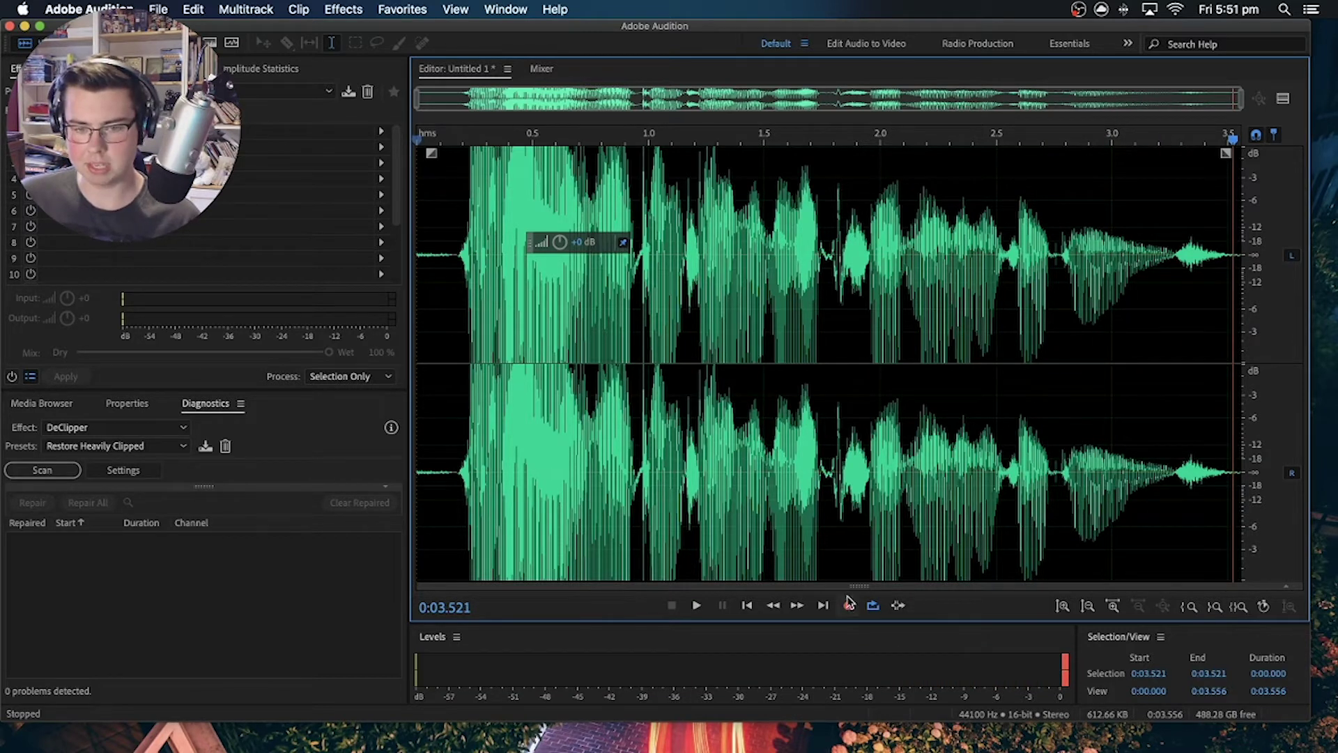
left_click(447, 150)
key("space")
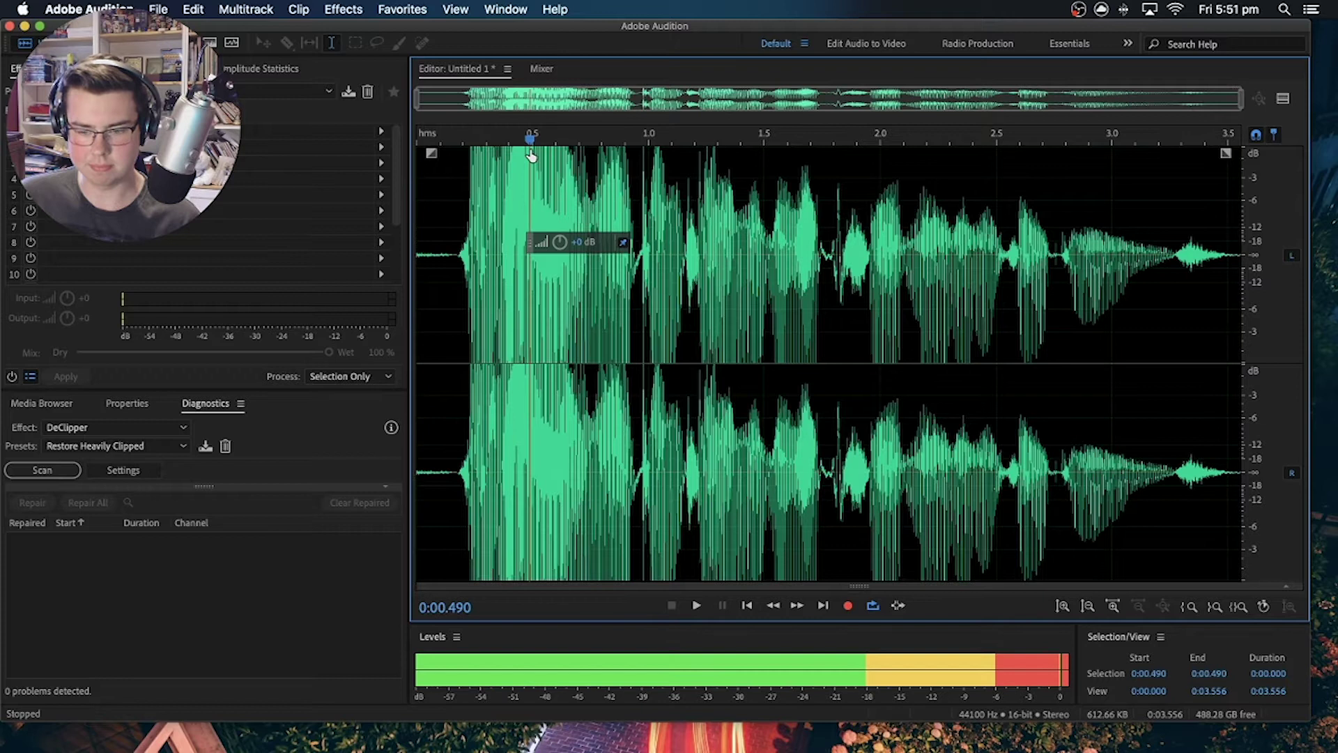
key("space")
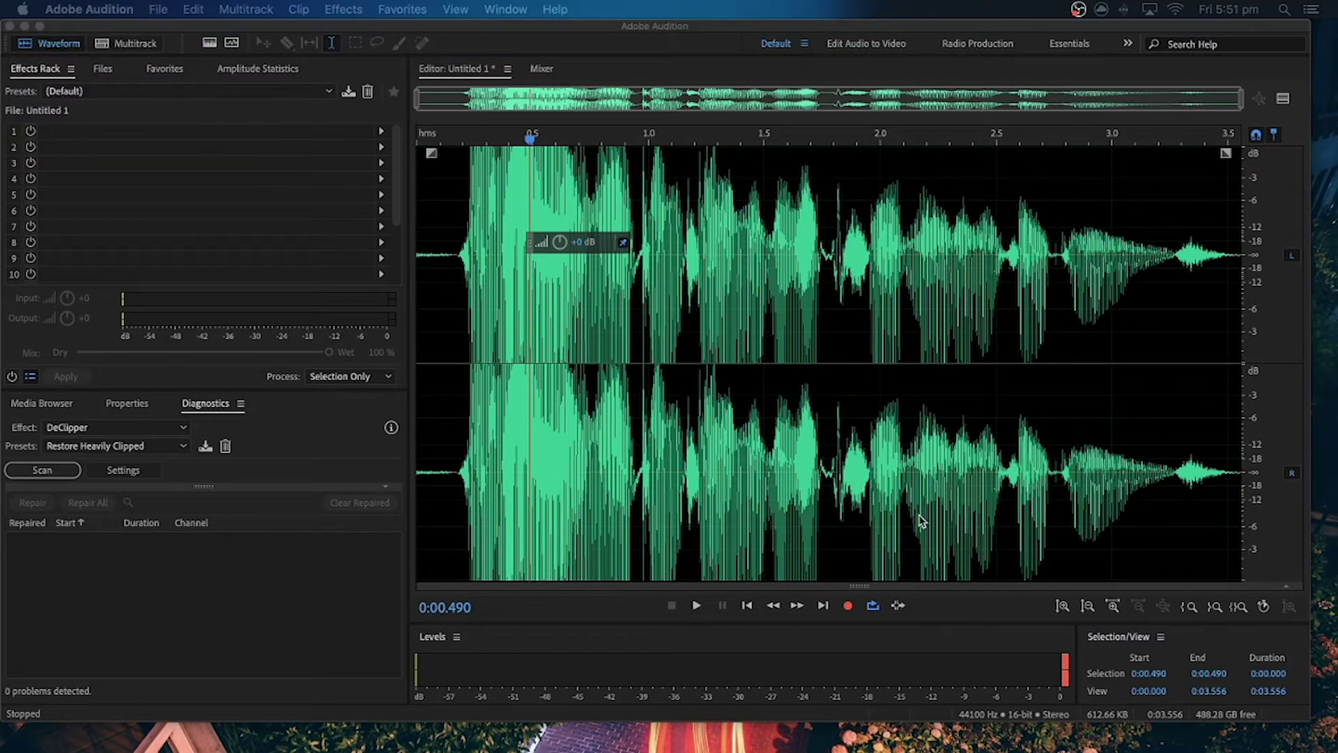
- Show the Amplitude Statistics panel, glance at the Effects Rack, then return to Amplitude Statistics
left_click(472, 33)
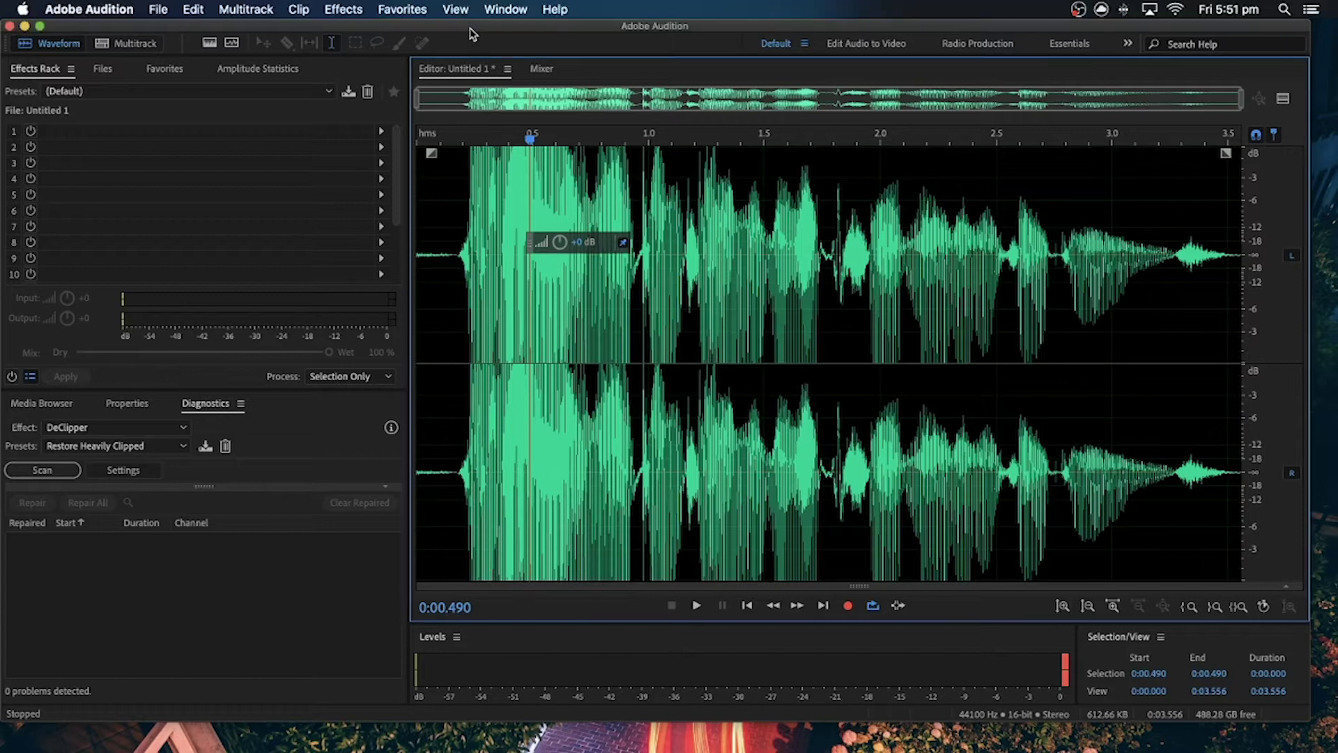
left_click(262, 68)
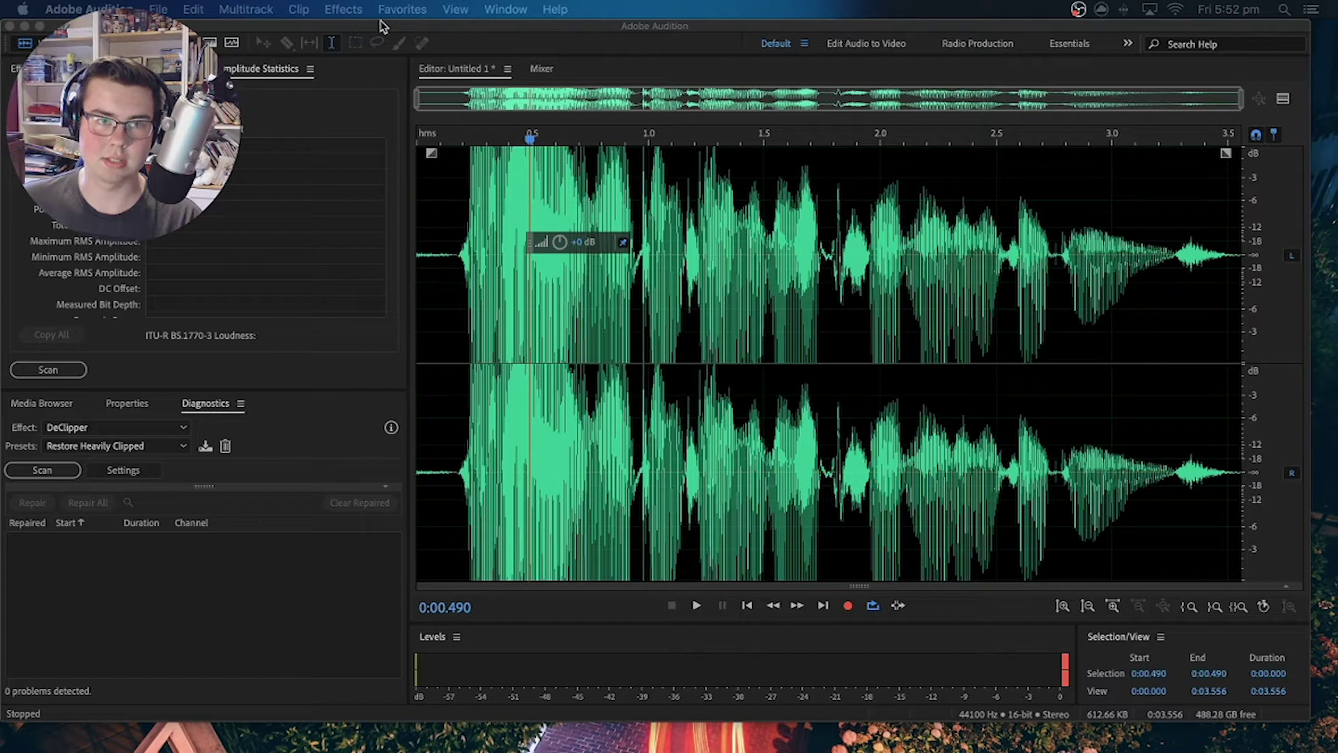
left_click(408, 27)
left_click(506, 10)
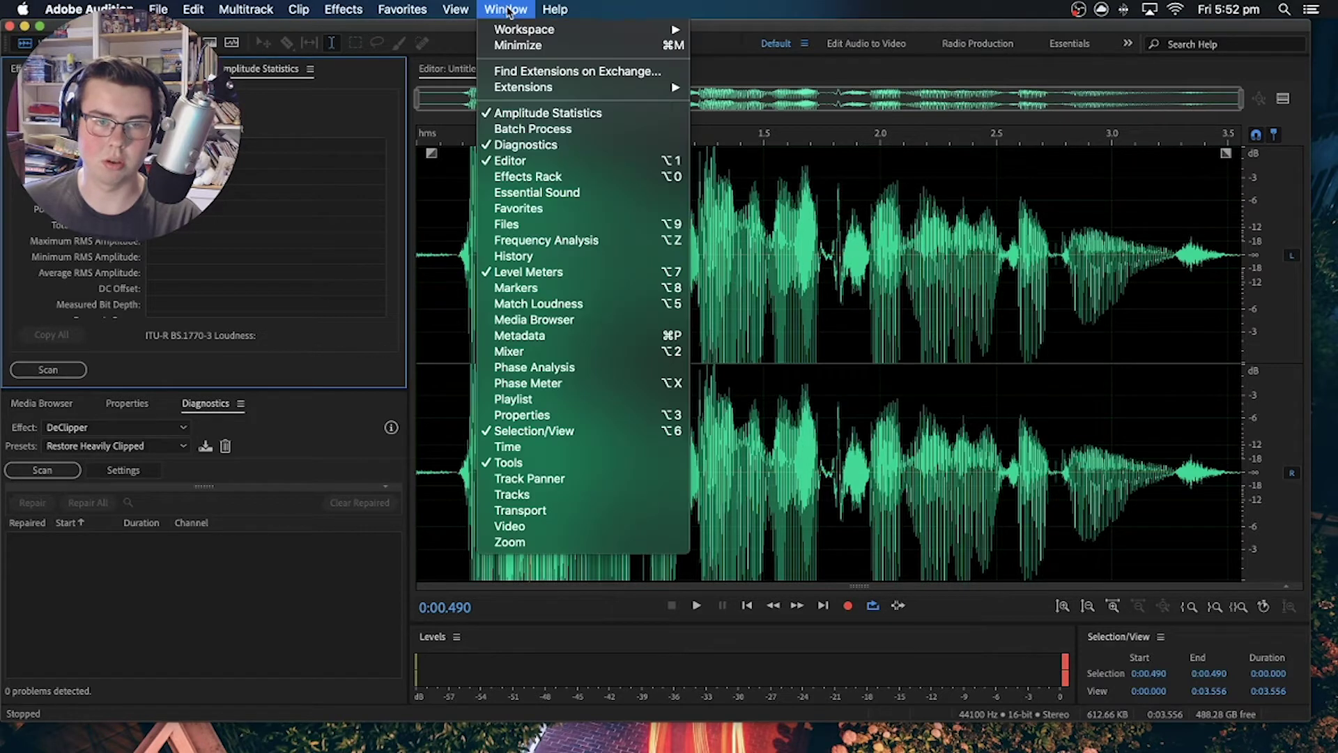
left_click(524, 119)
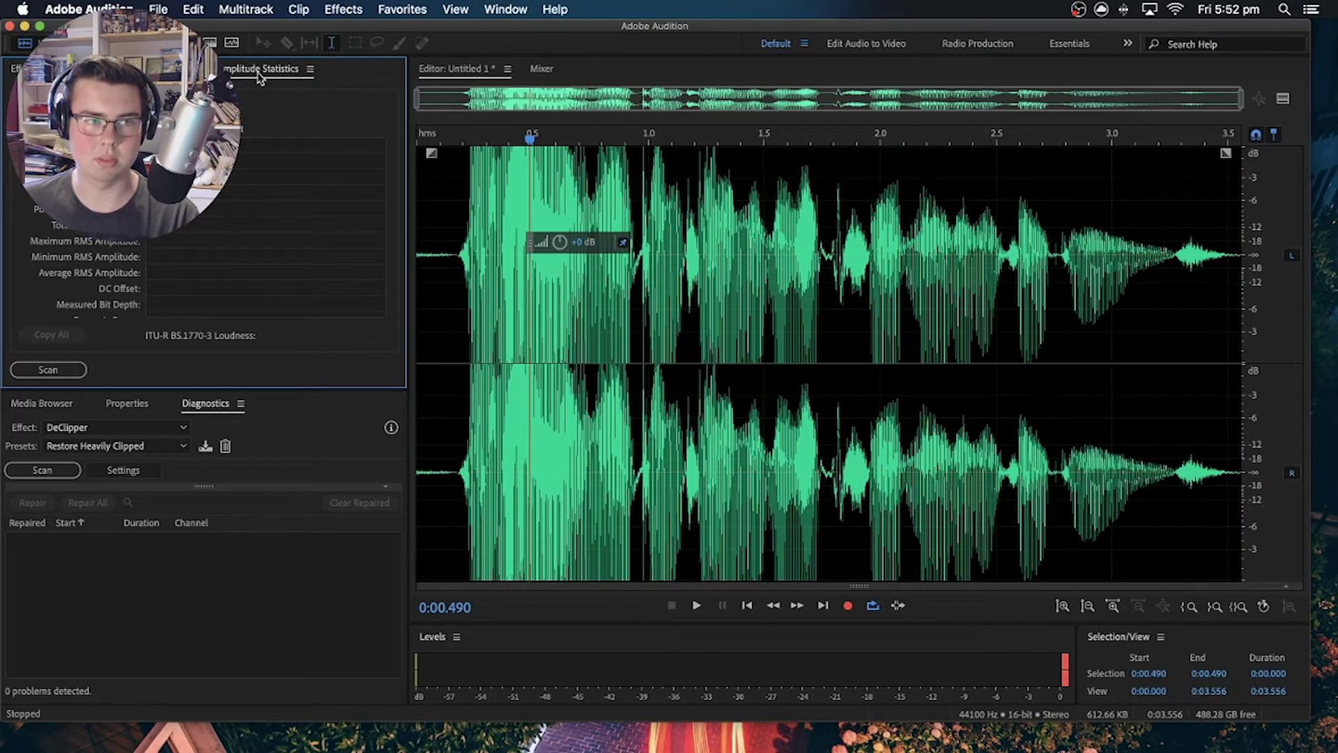
left_click(16, 69)
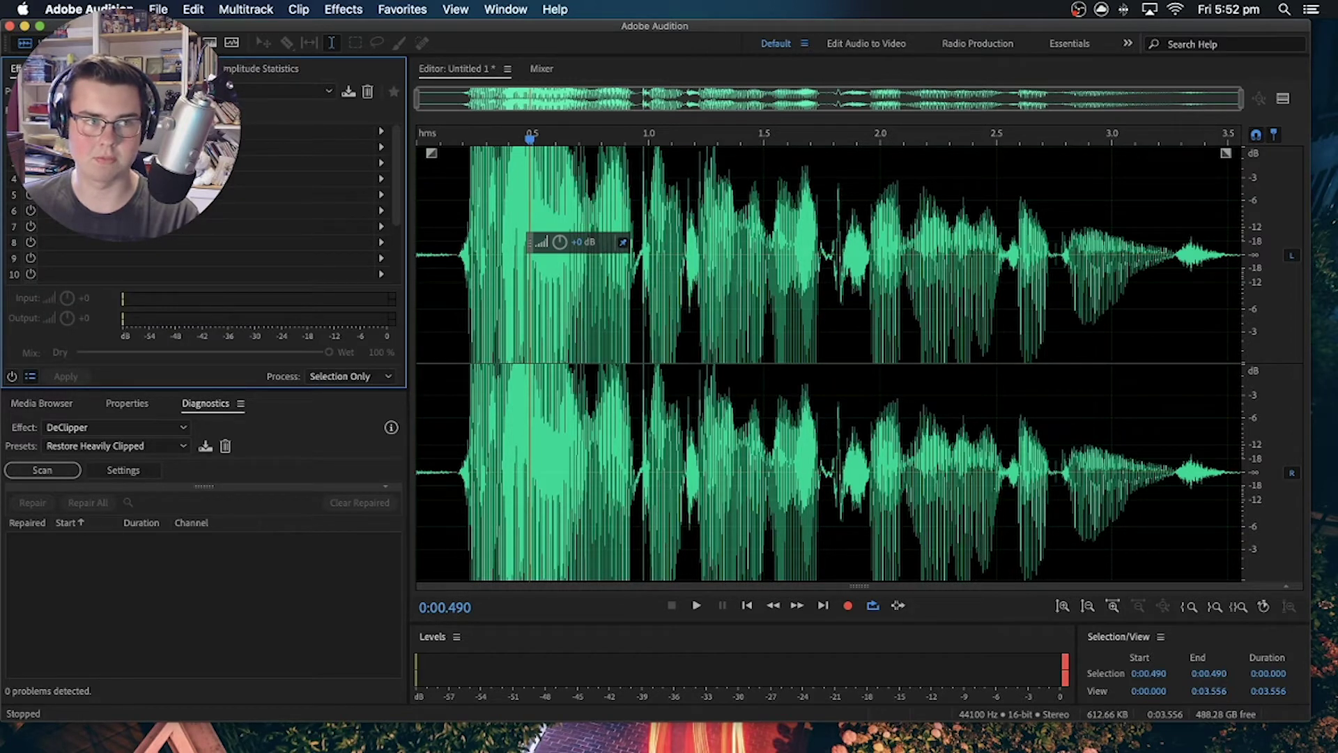
left_click(264, 70)
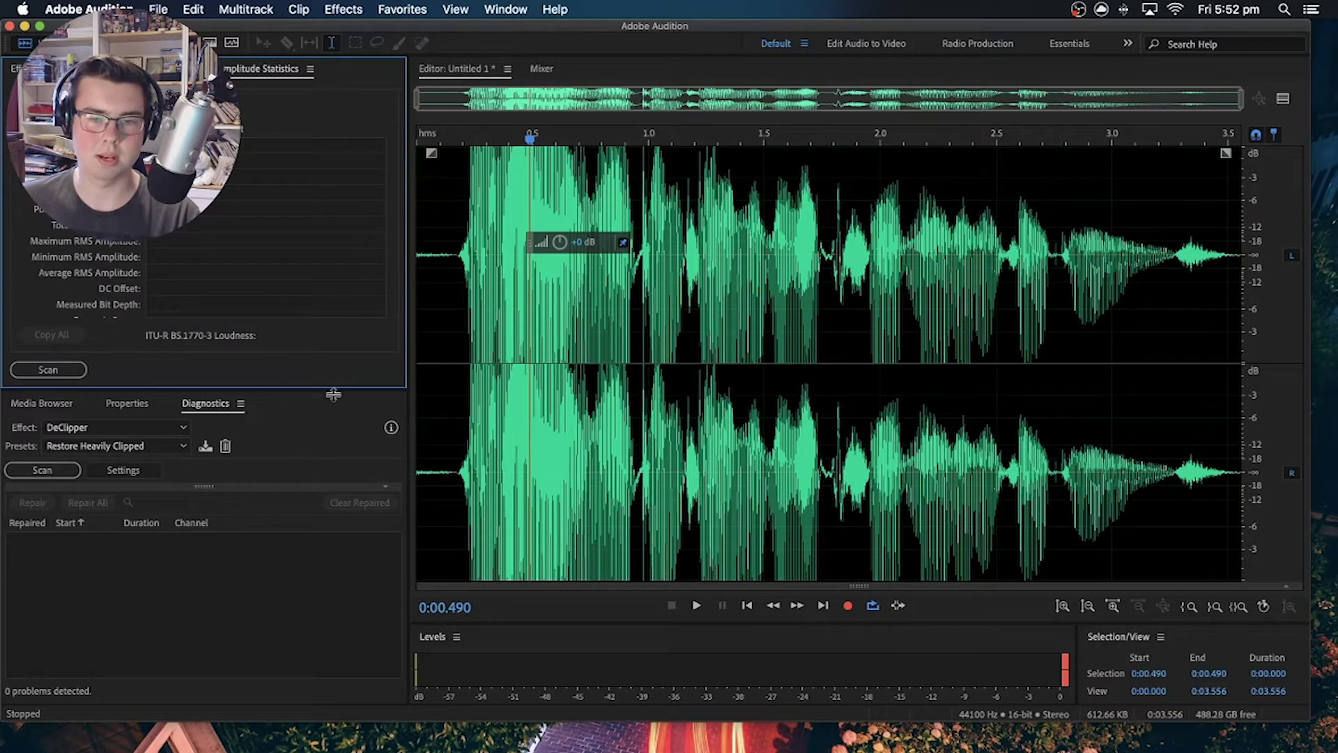
- Select the whole clip and scan it, revealing 0.00 dB peaks and 6742/6635 possibly clipped samples
double_click(745, 372)
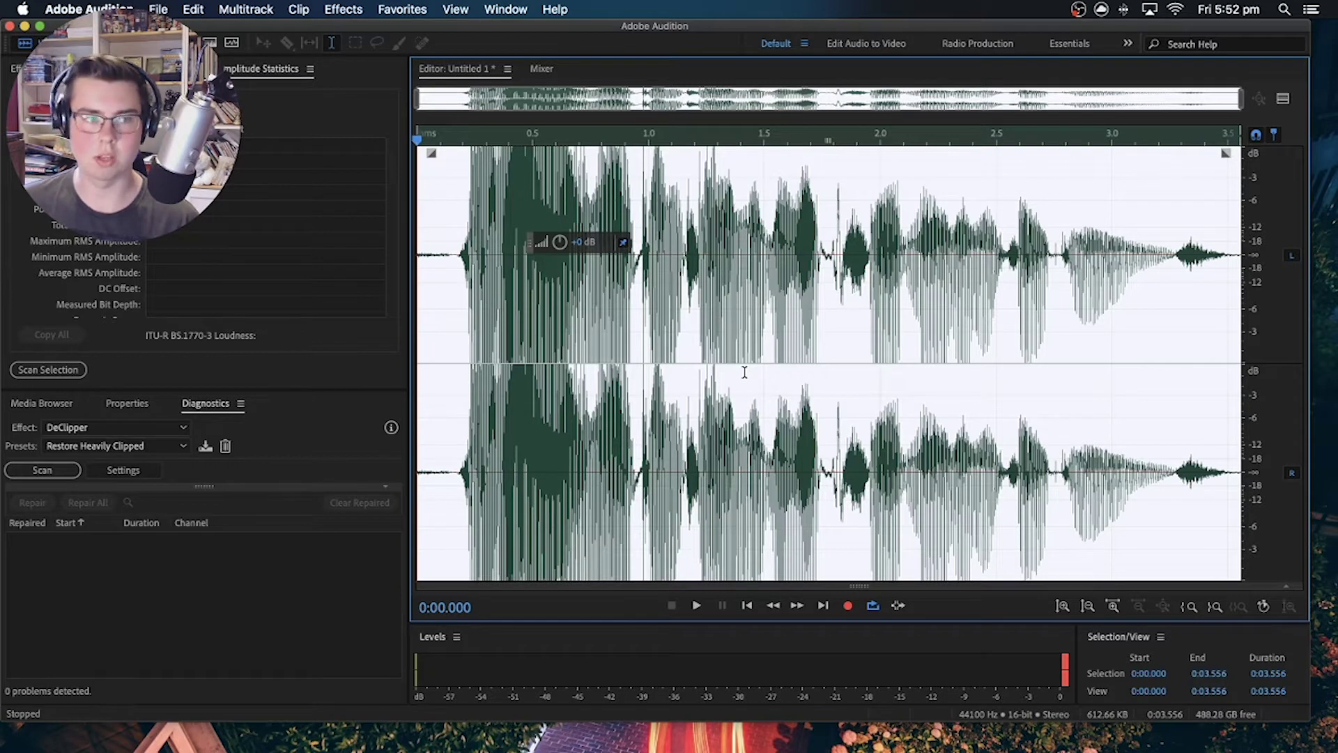
left_click(64, 370)
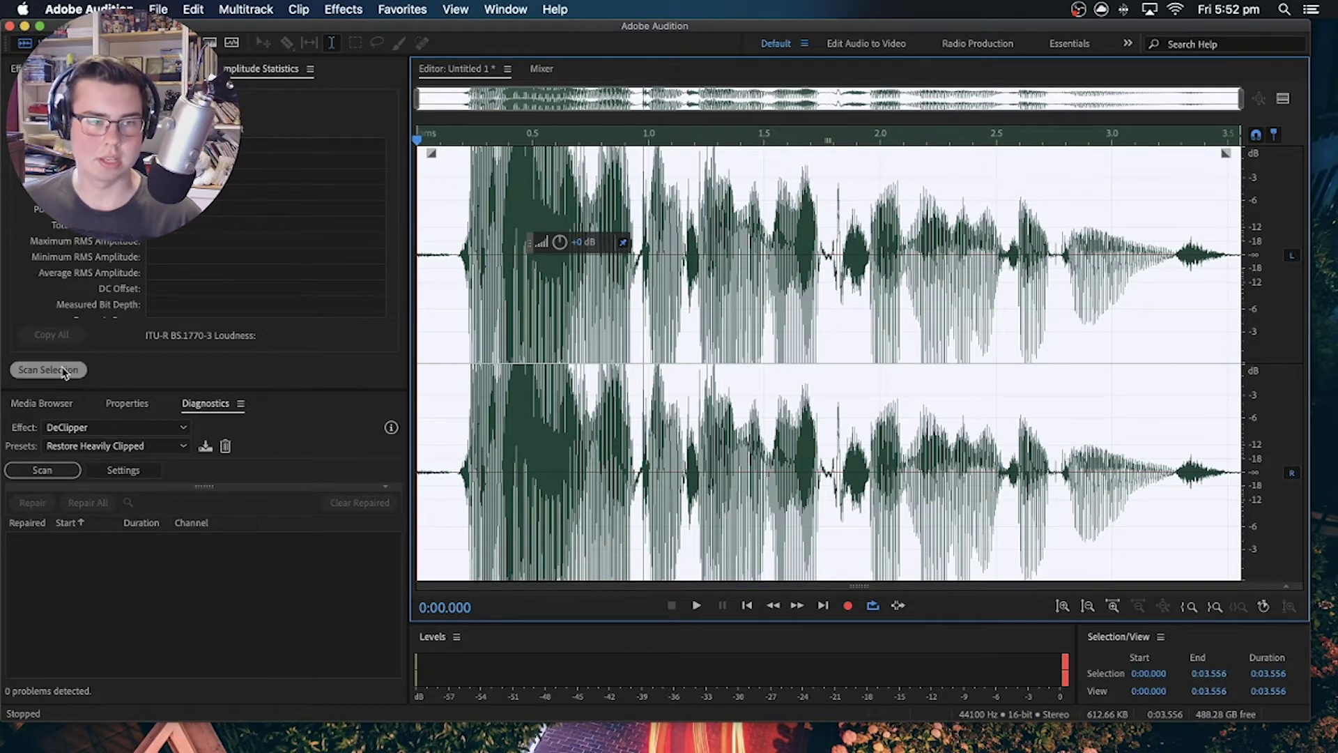
left_click(64, 370)
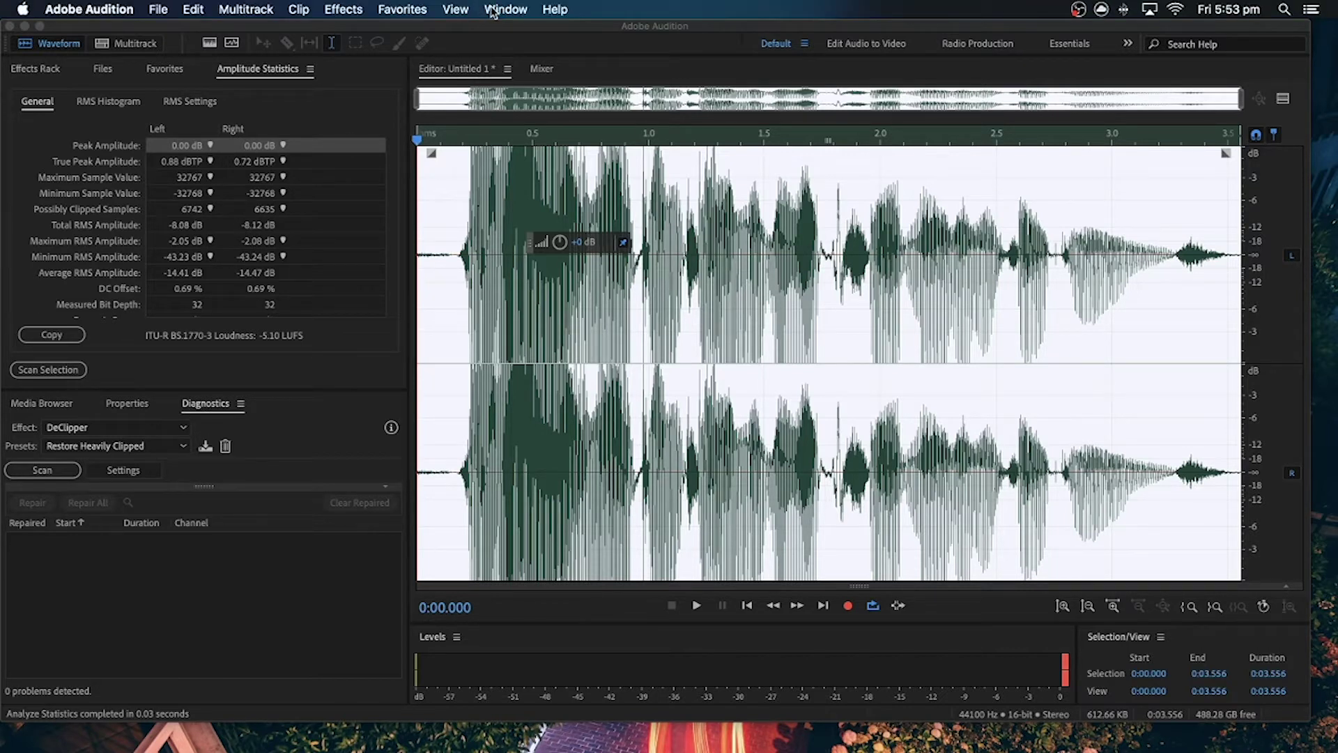
left_click(494, 10)
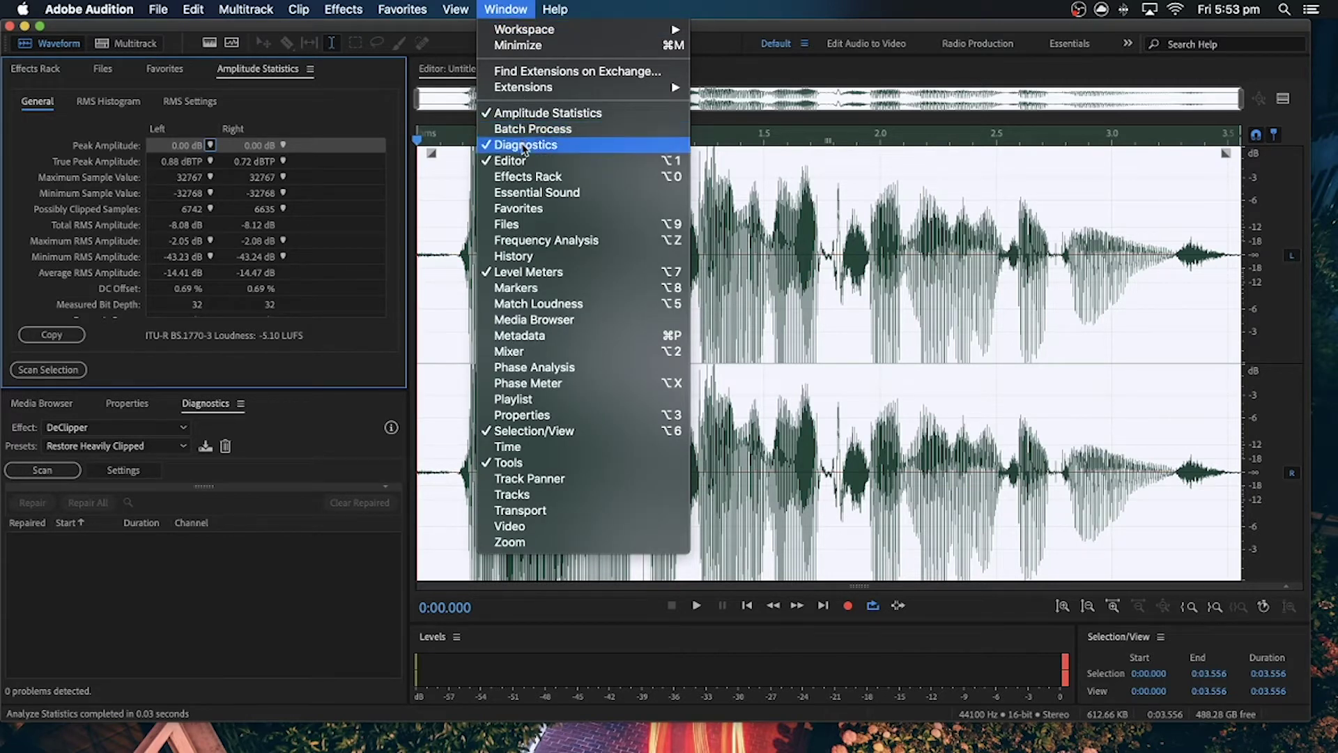
left_click(524, 146)
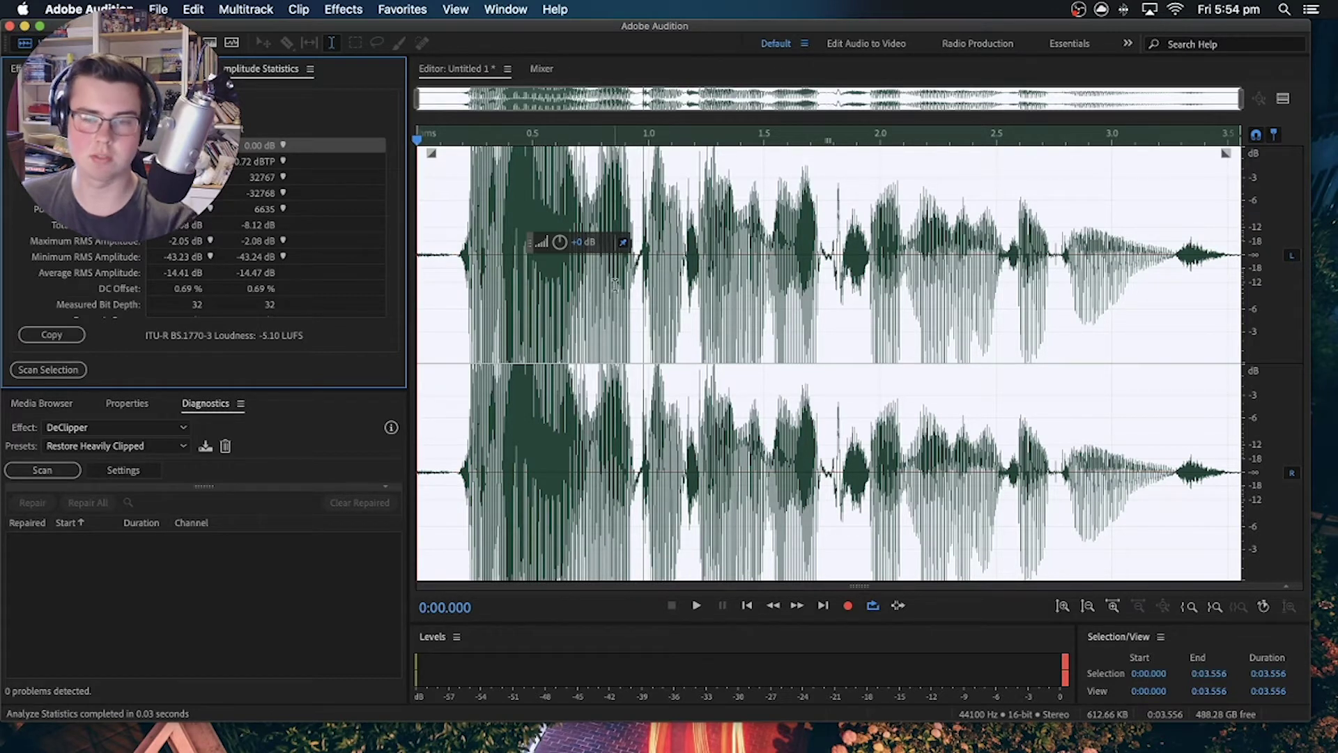
- Copy the right channel's audio over the left channel, then rescan to confirm matching statistics
left_click(1291, 257)
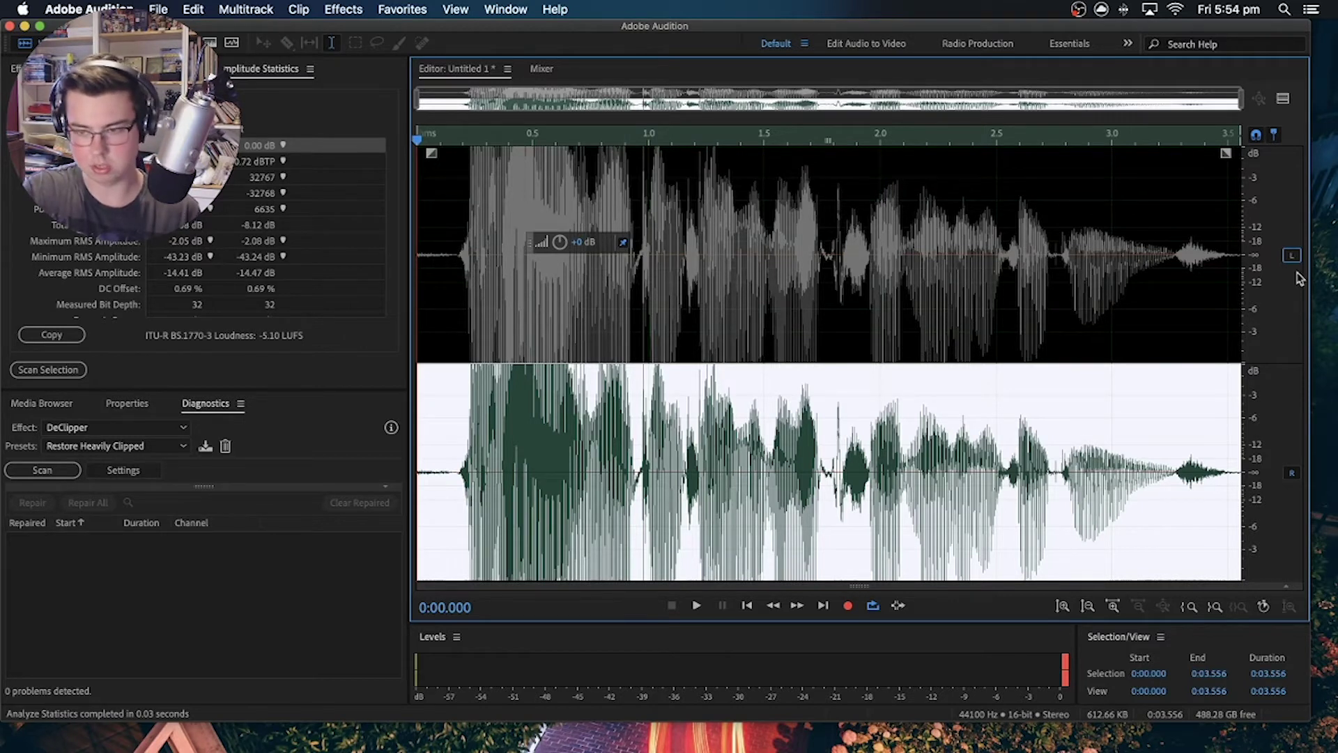
key("super+c")
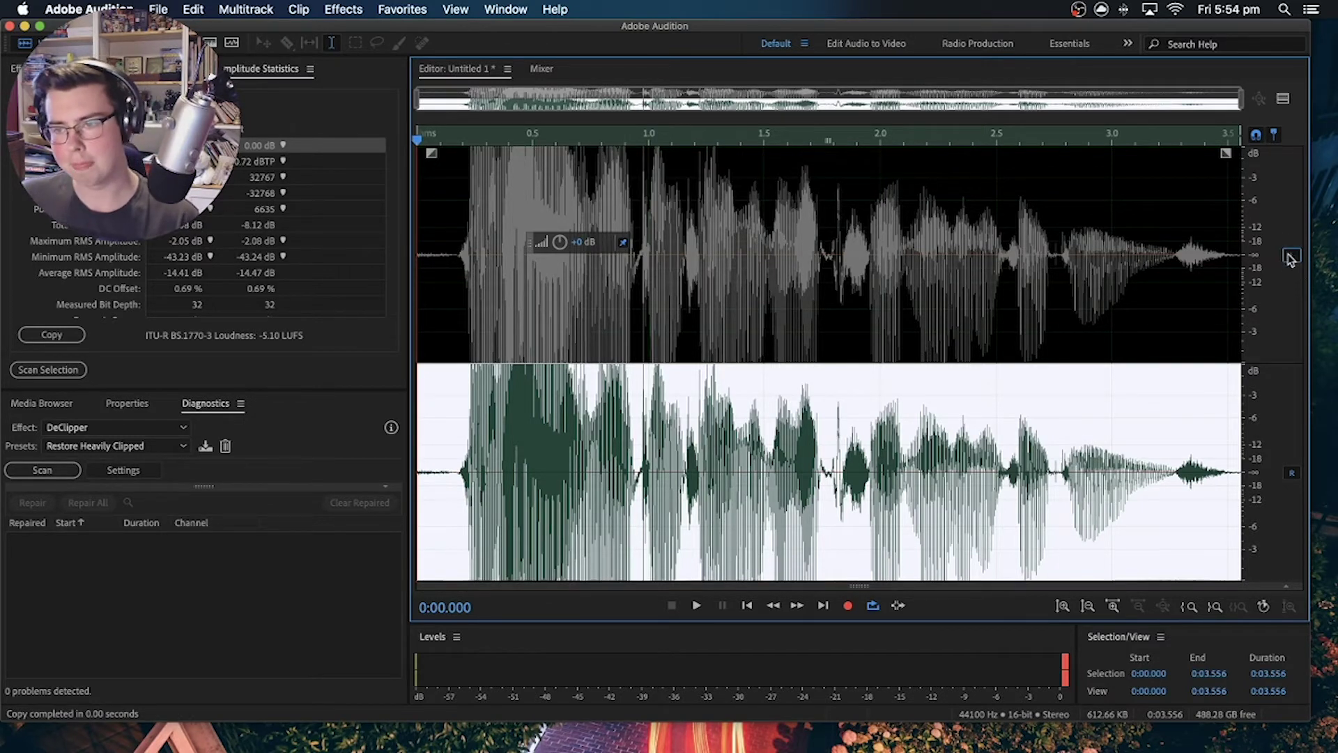
left_click(1291, 255)
left_click(1292, 474)
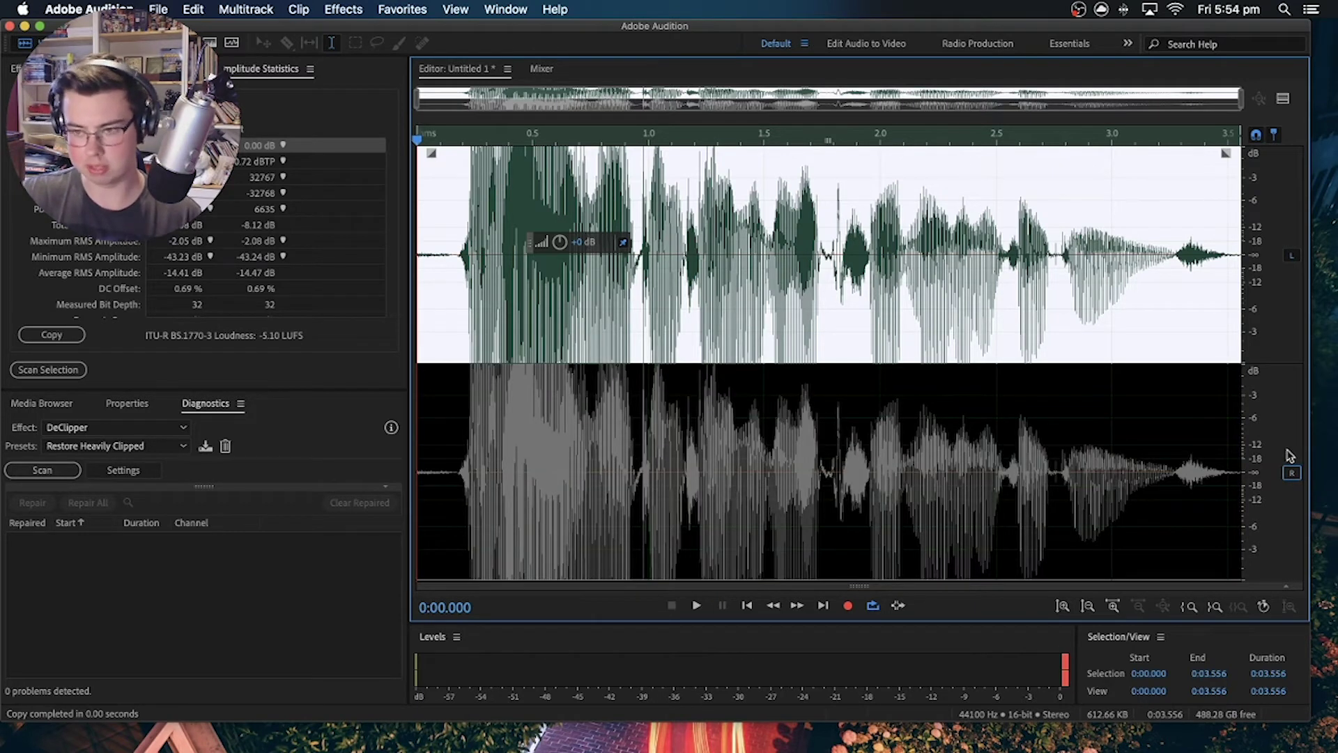
key("Delete")
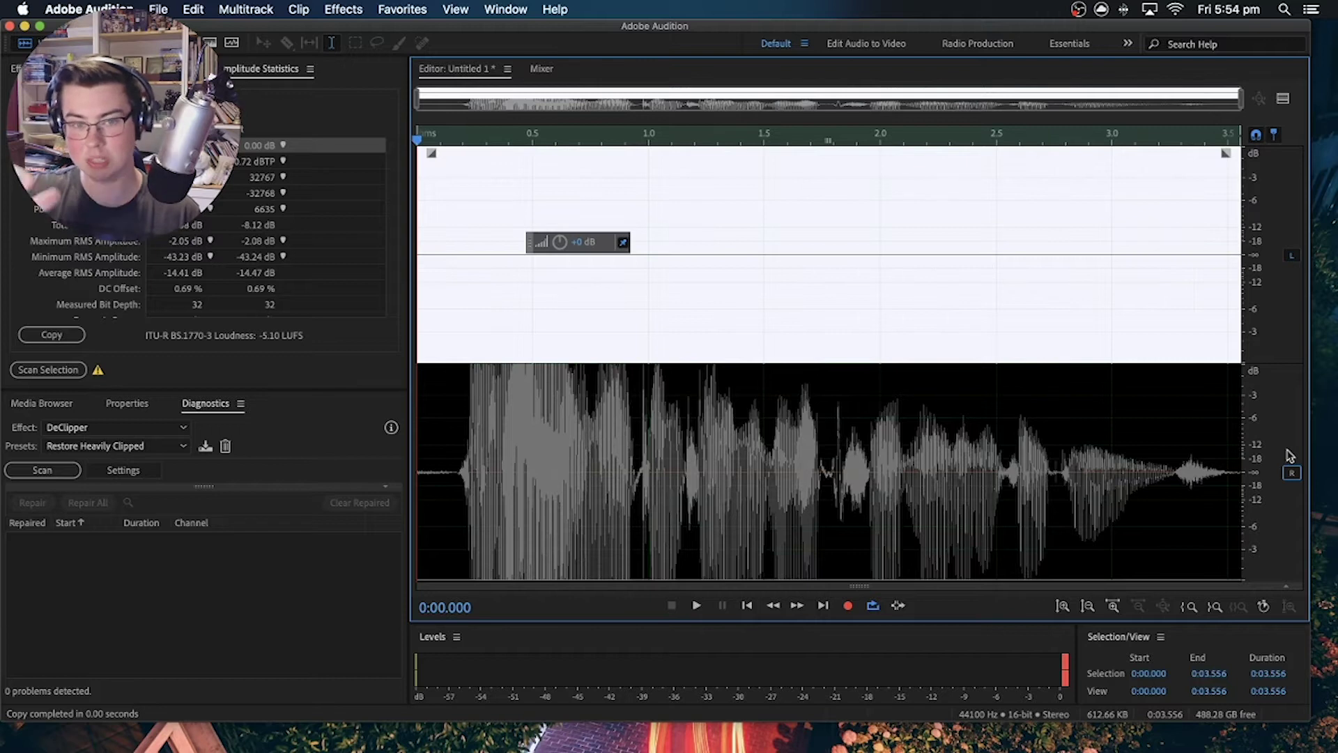
key("super+v")
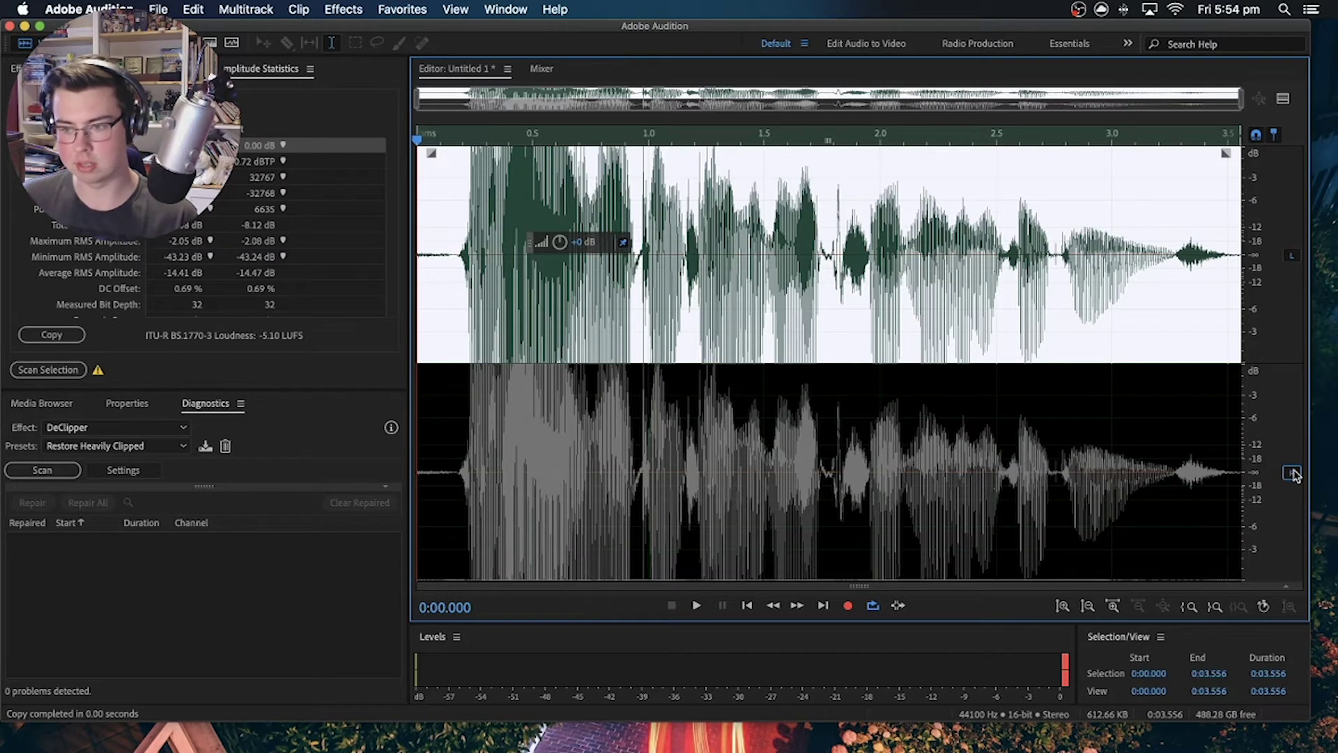
left_click(1291, 473)
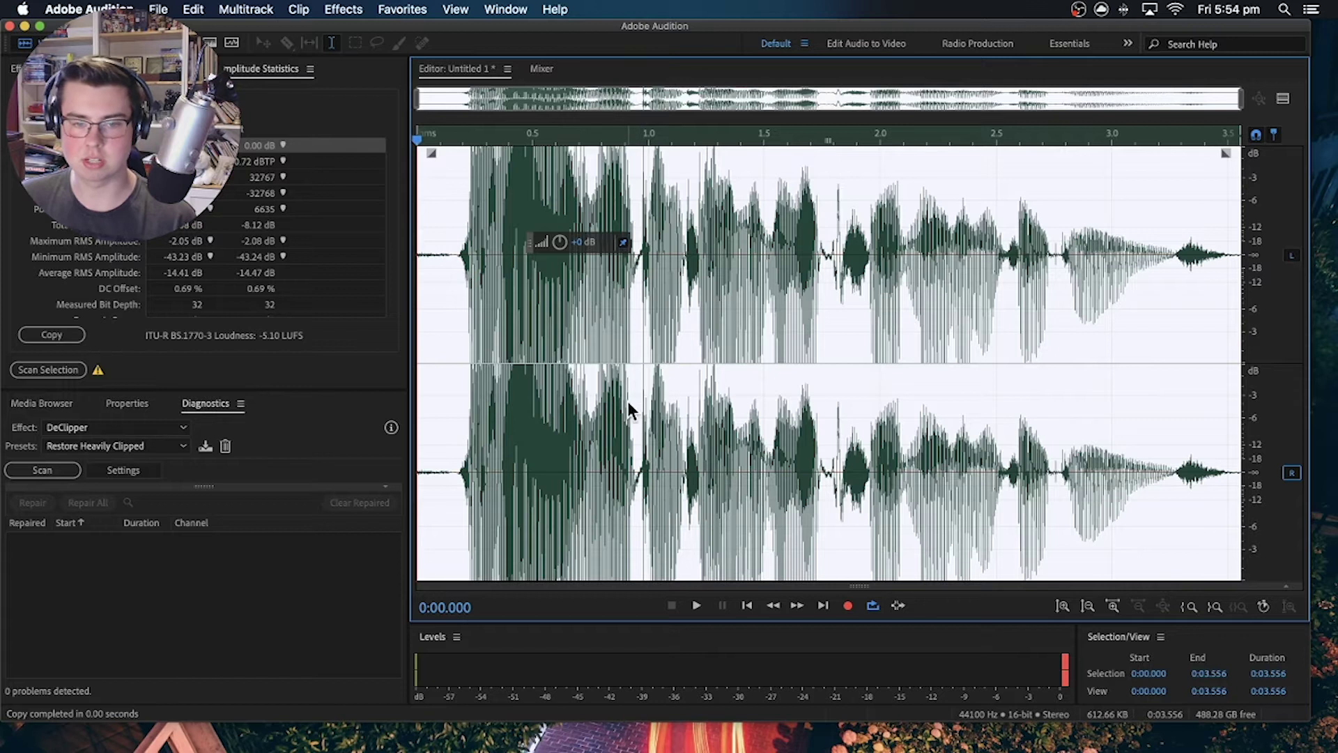
left_click(66, 376)
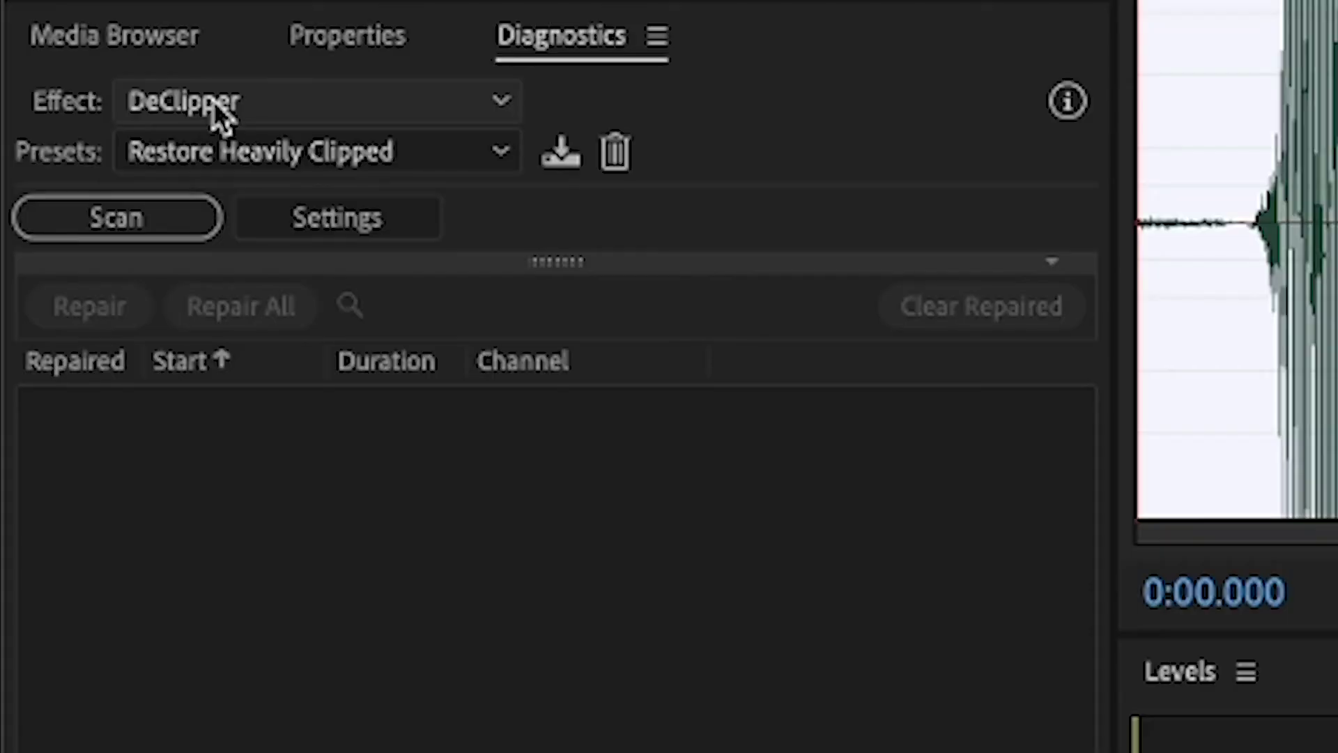
- Keep DeClipper as the diagnostic effect and show its preset list
left_click(80, 429)
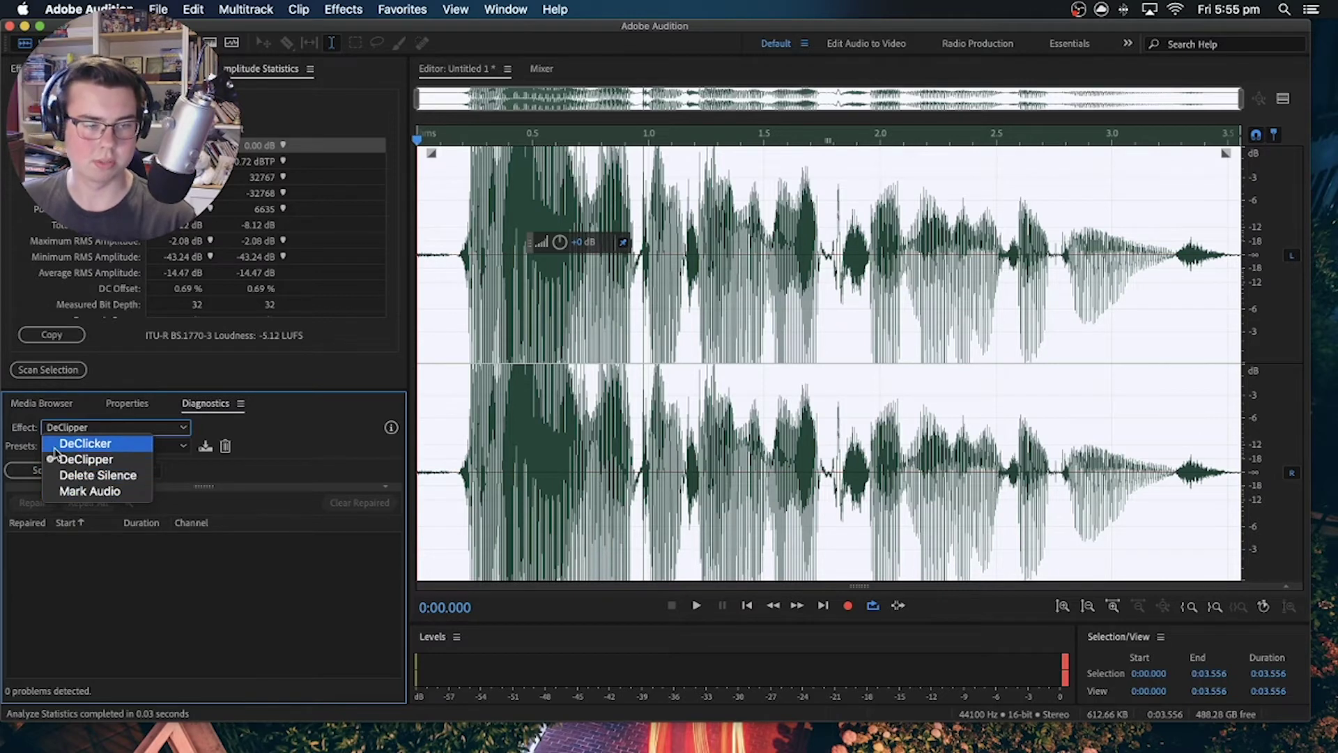
left_click(24, 445)
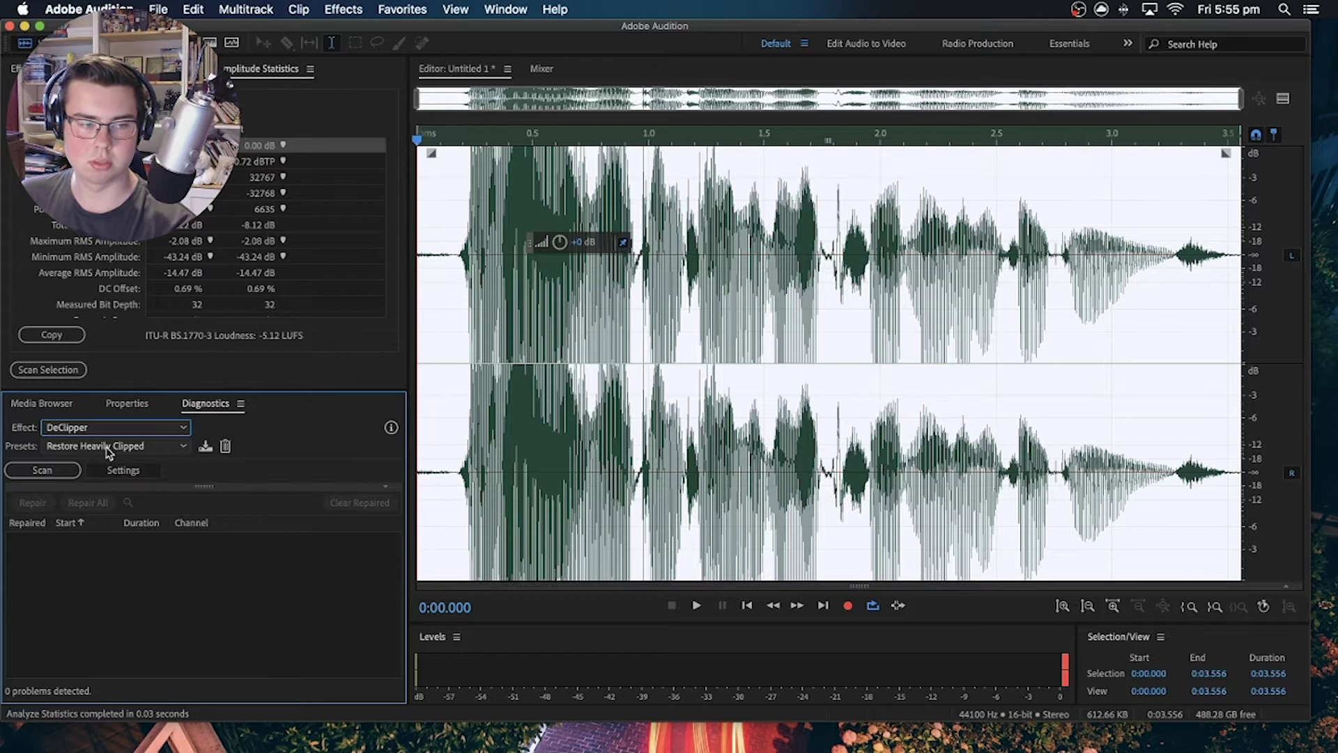
left_click(108, 450)
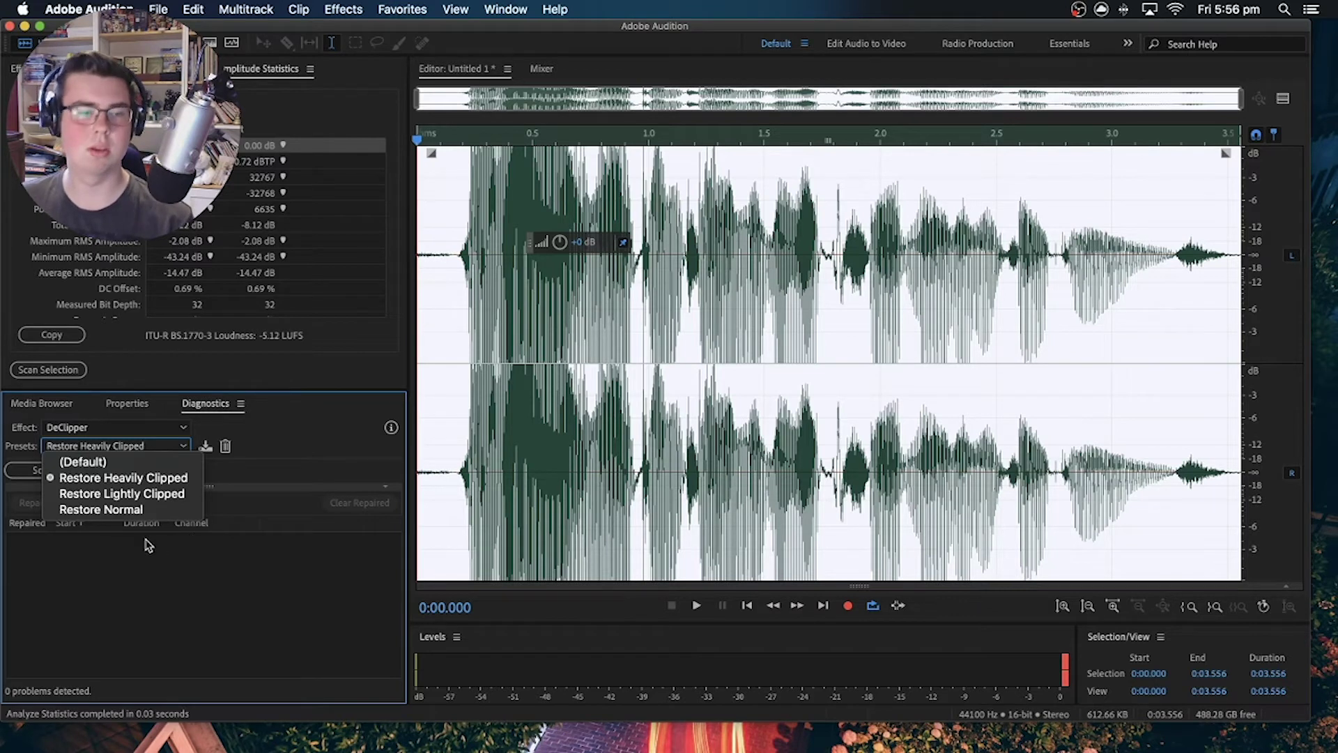
left_click(145, 543)
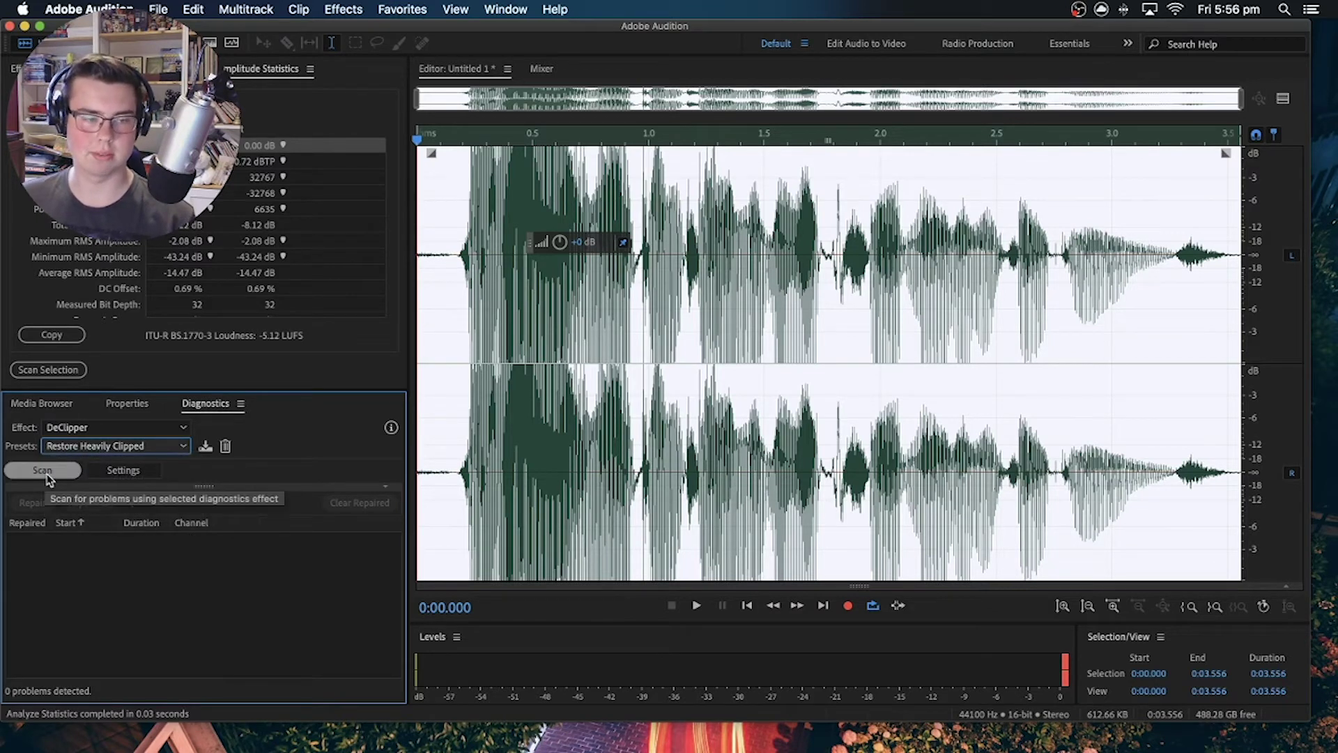
left_click(43, 471)
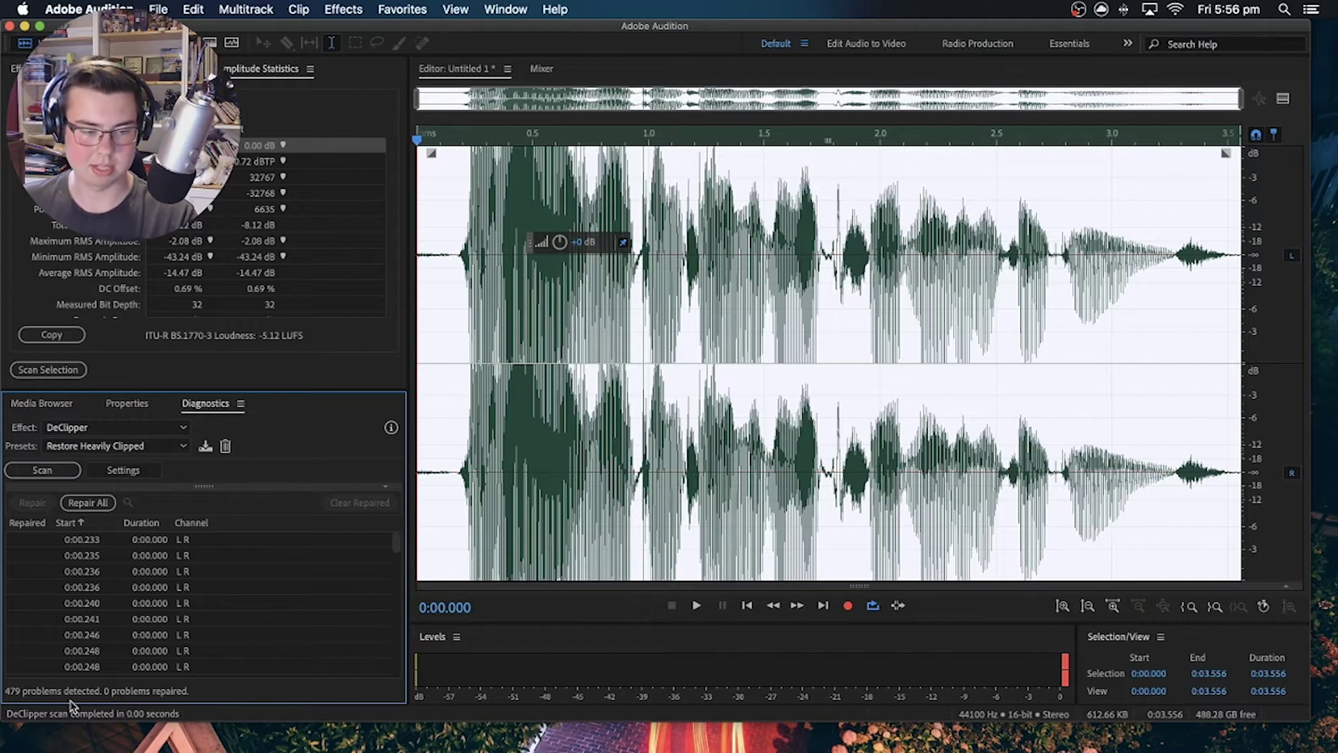
left_click(77, 505)
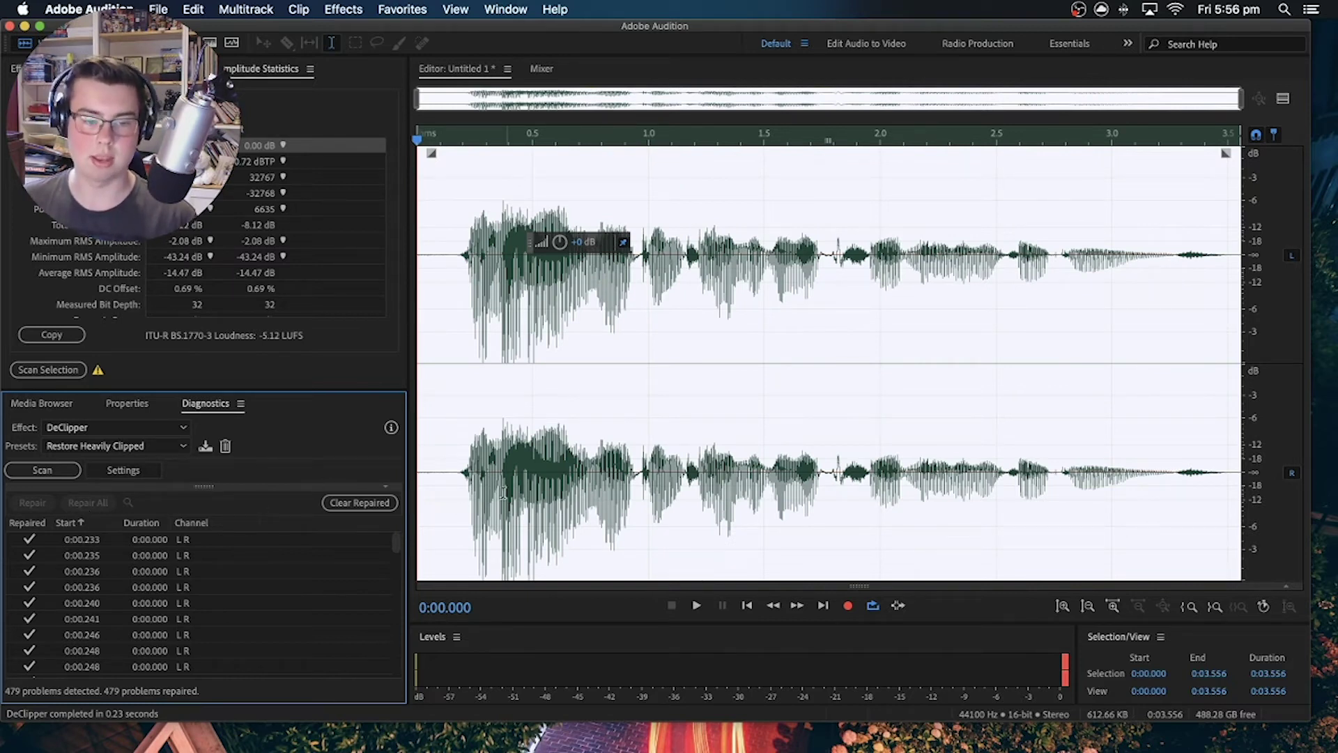
left_click(425, 474)
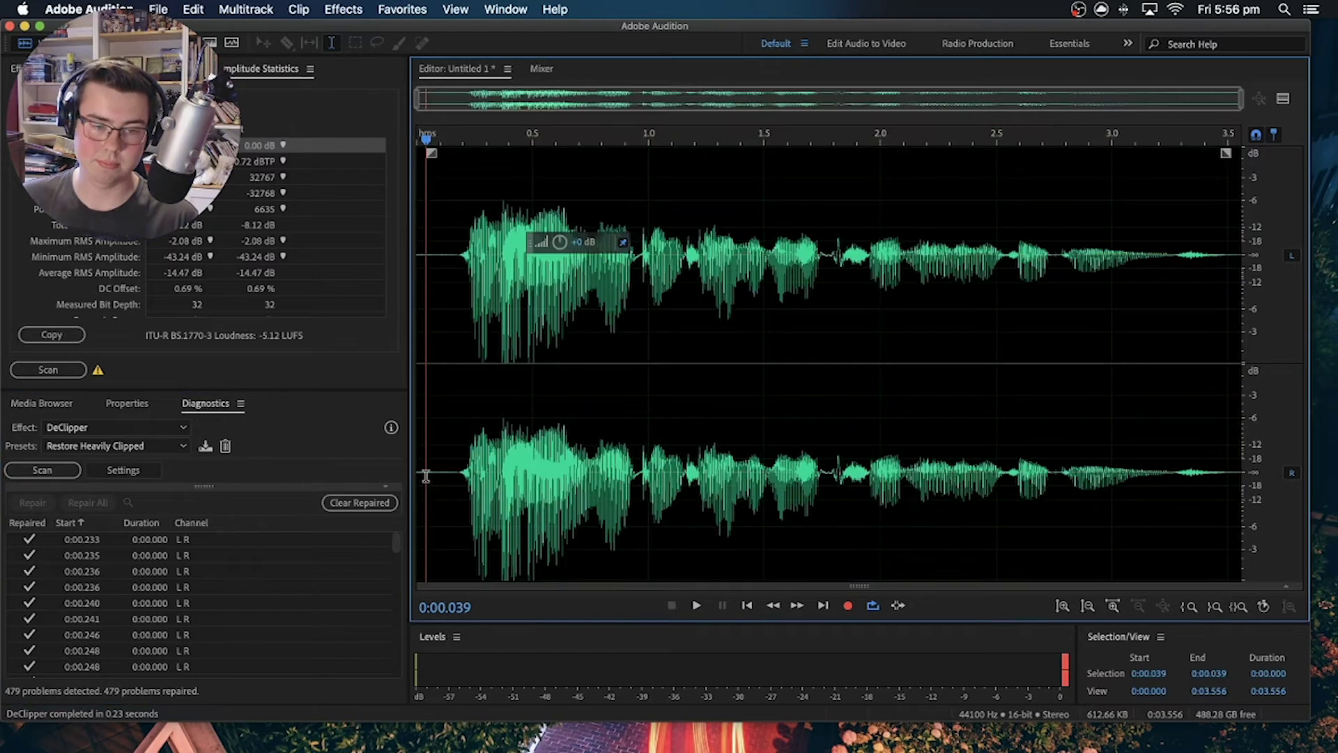
key("space")
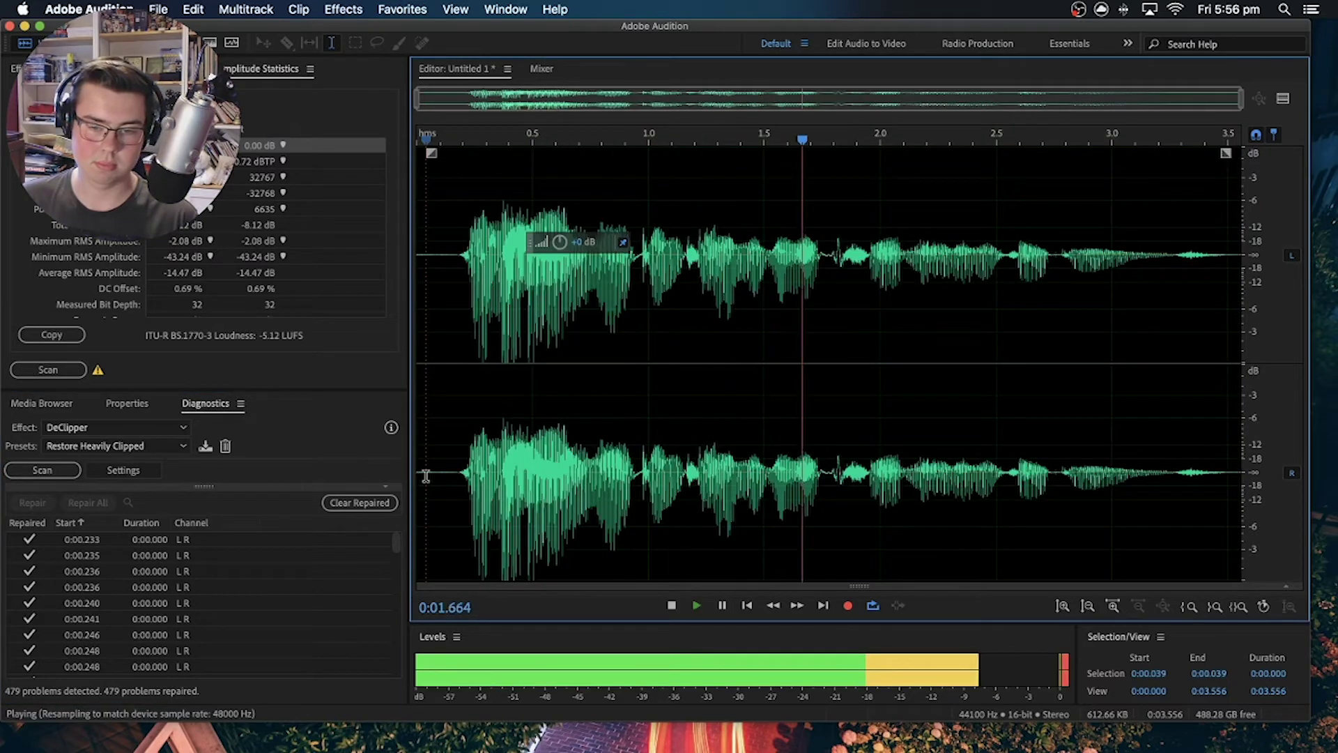
key("space")
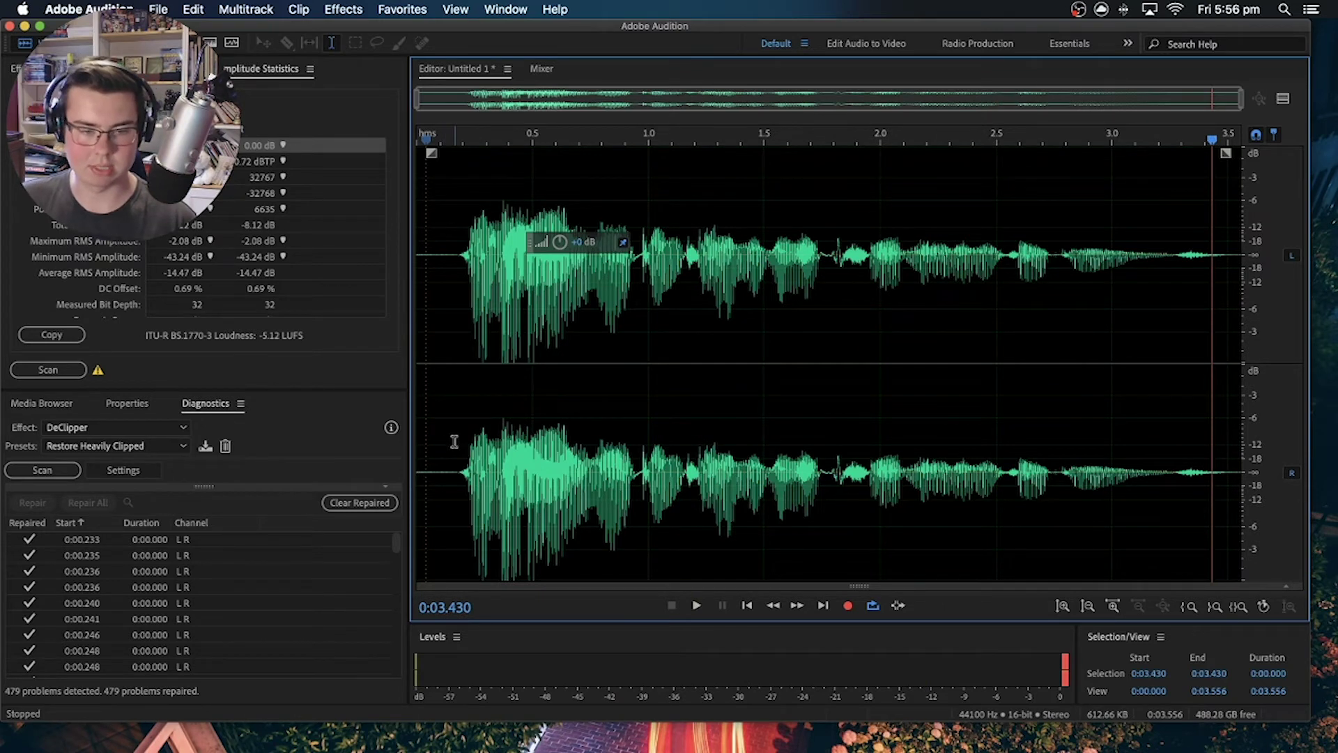
- Delete the silent lead-in, then normalize the entire clip to 95.8%
left_click_drag(456, 452, 323, 440)
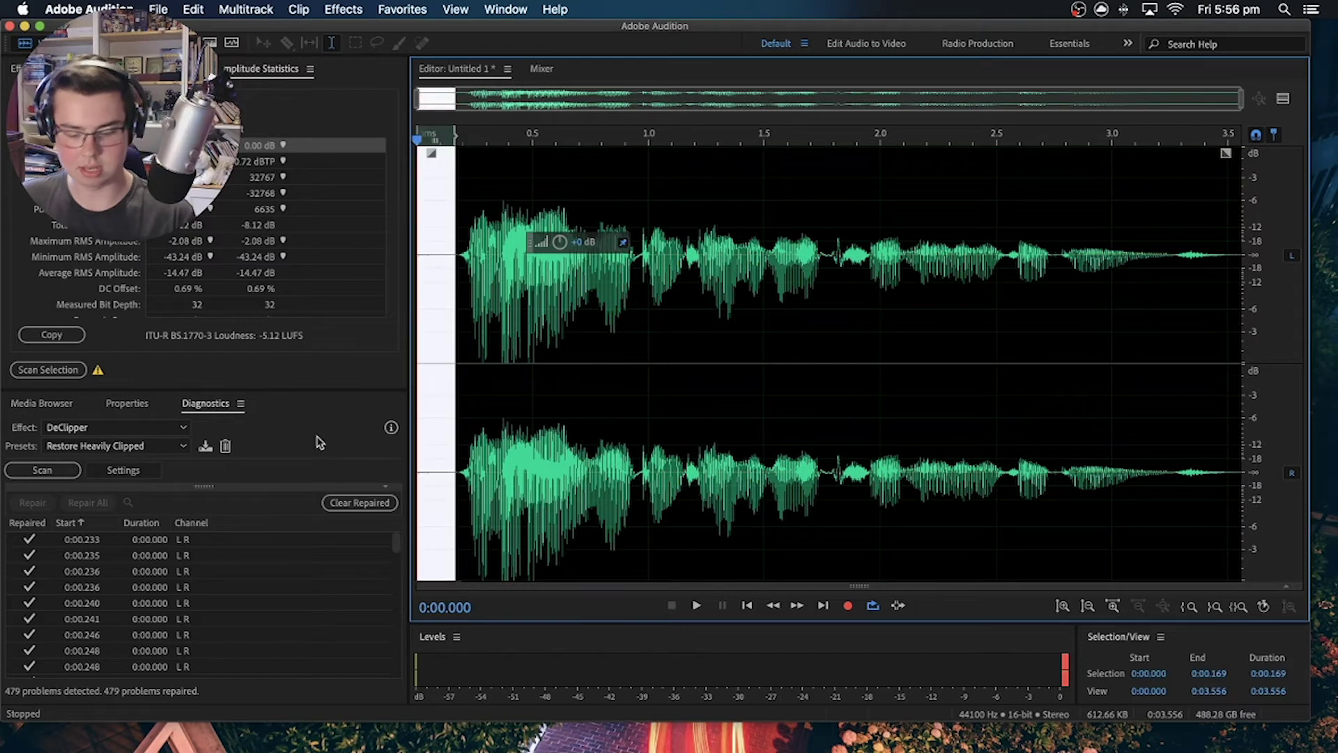
key("Delete")
key("super+a")
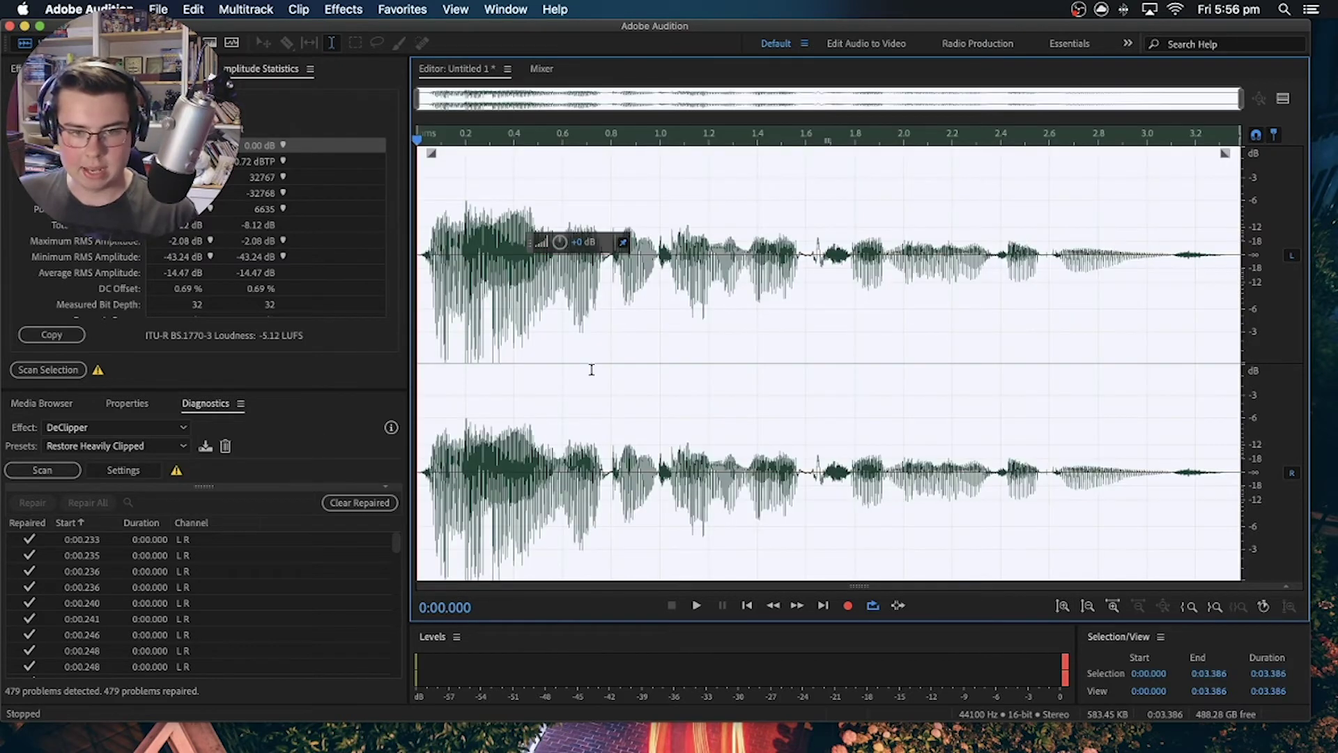
left_click(343, 10)
mouse_move(485, 203)
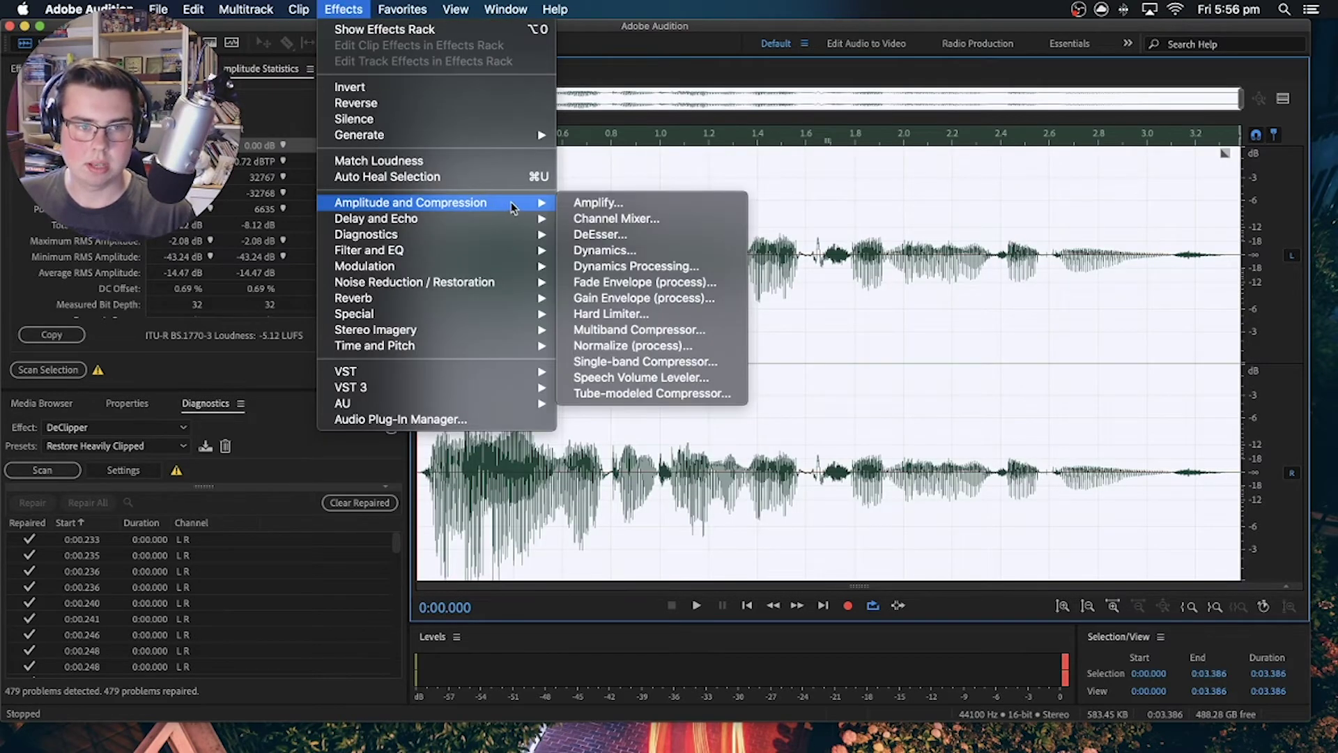
left_click(634, 346)
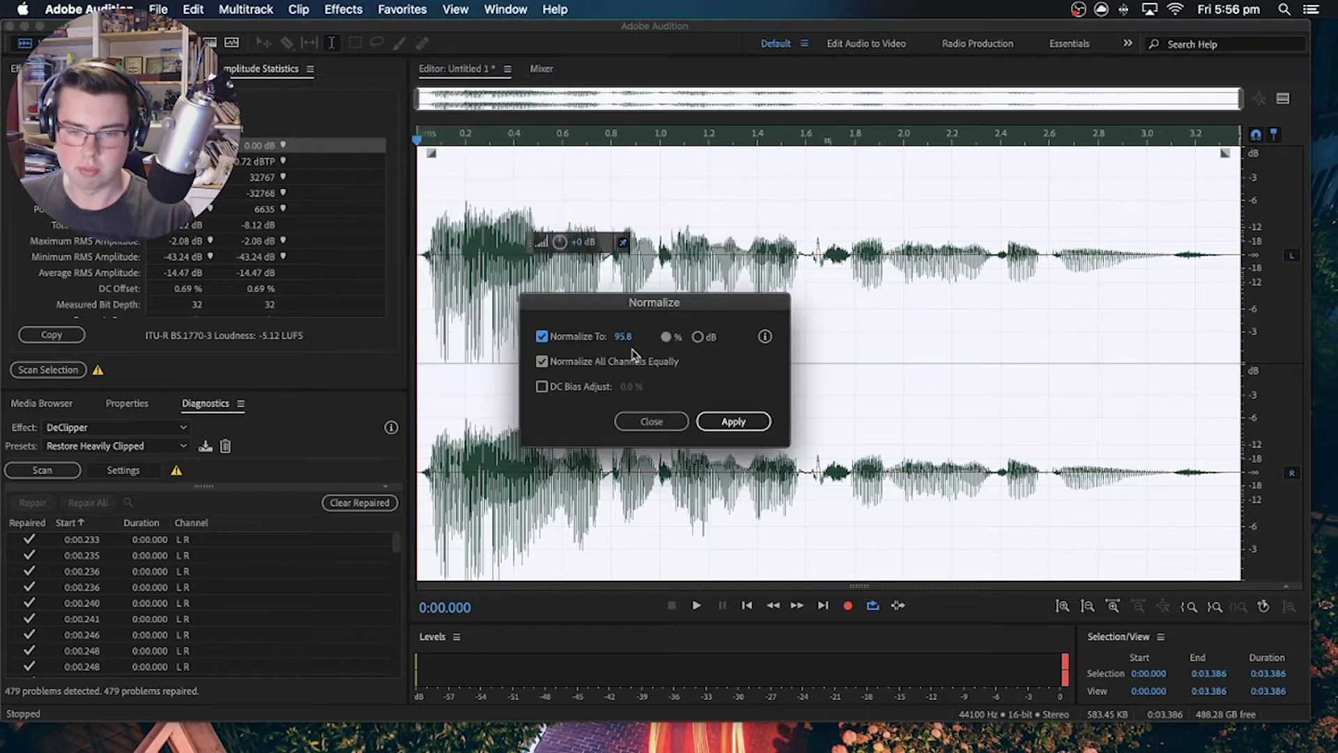
left_click(757, 421)
left_click(422, 461)
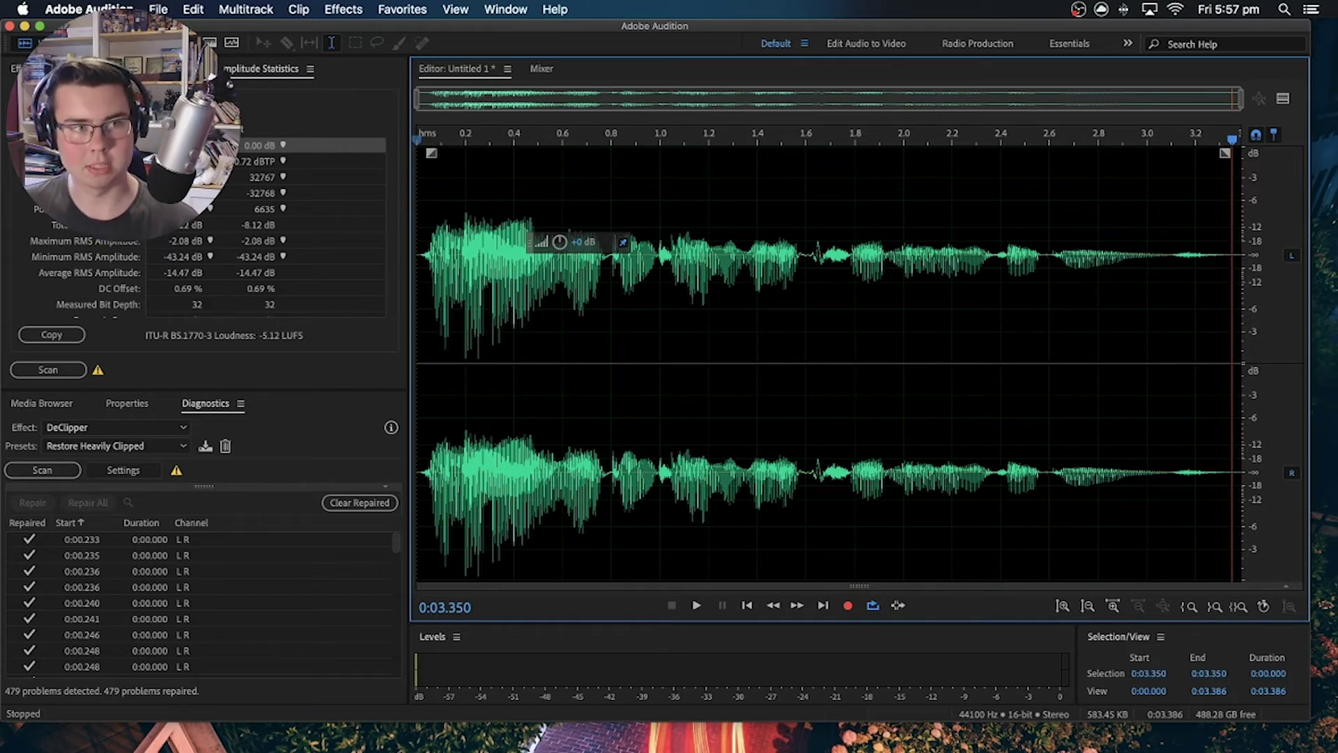
- Load the Timms Media preset into the effects rack, dismissing the CPU warning
left_click(15, 68)
left_click(307, 91)
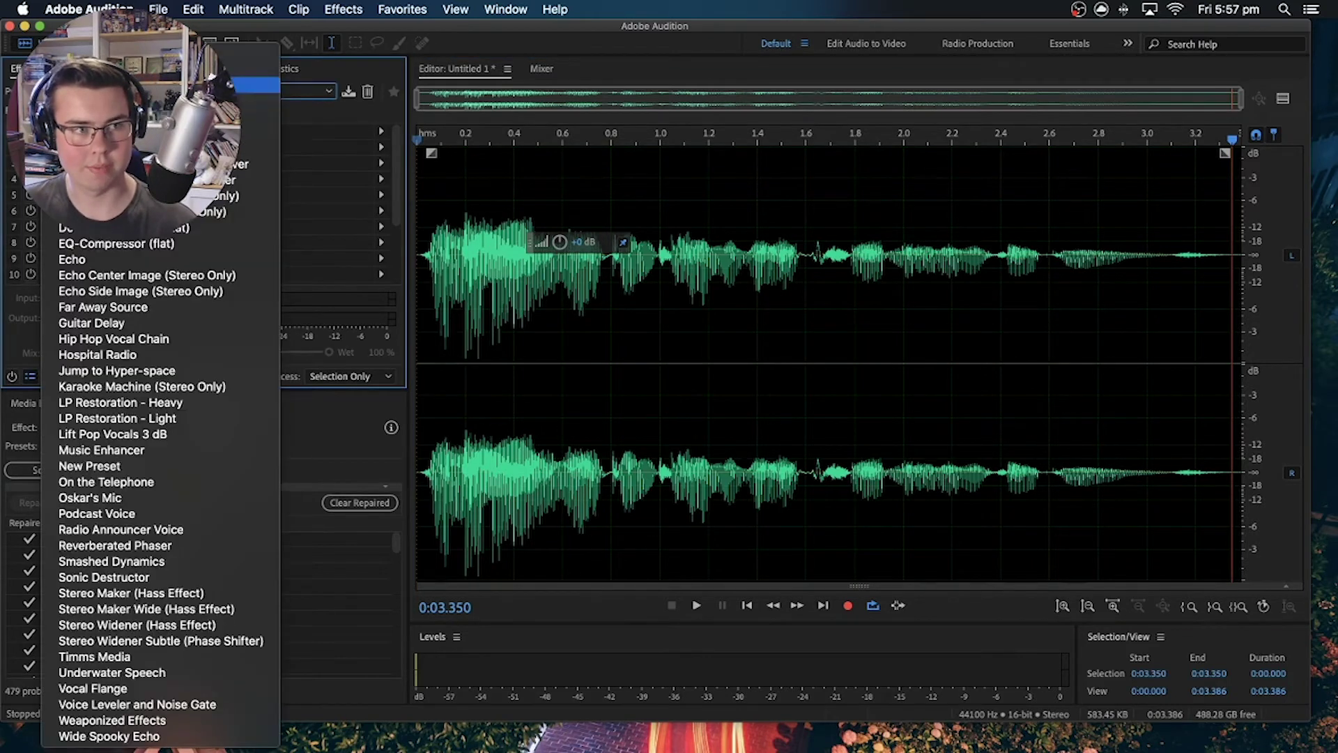
left_click(118, 656)
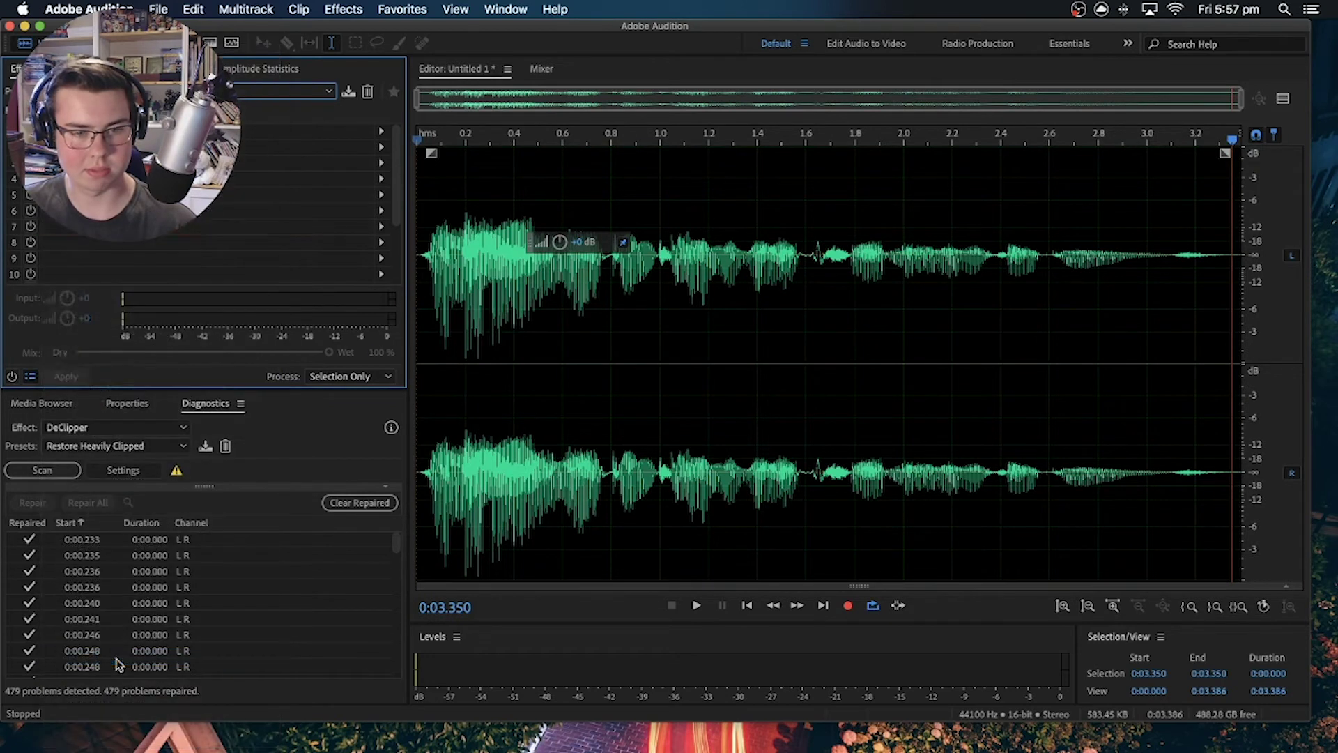
left_click(812, 436)
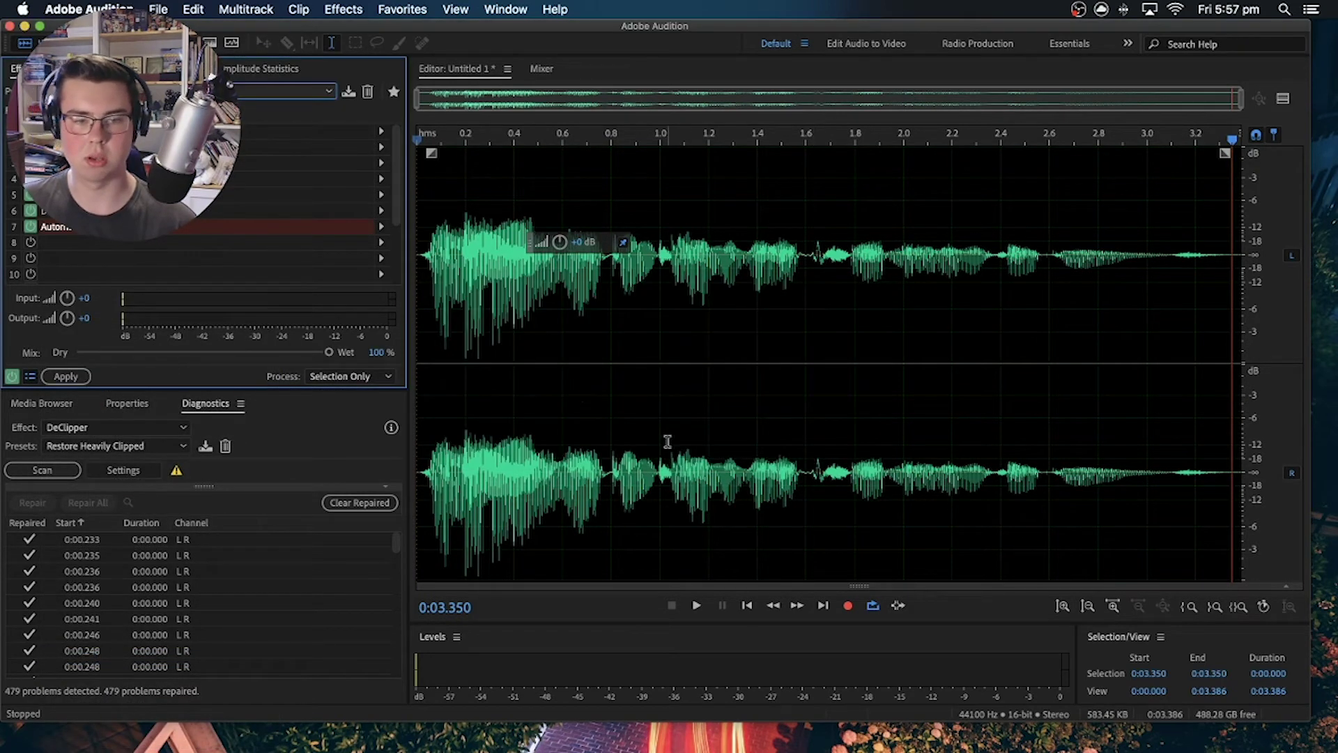
- Preview the clip from its start through the Timms Media rack, then return the playhead to the start
left_click(425, 443)
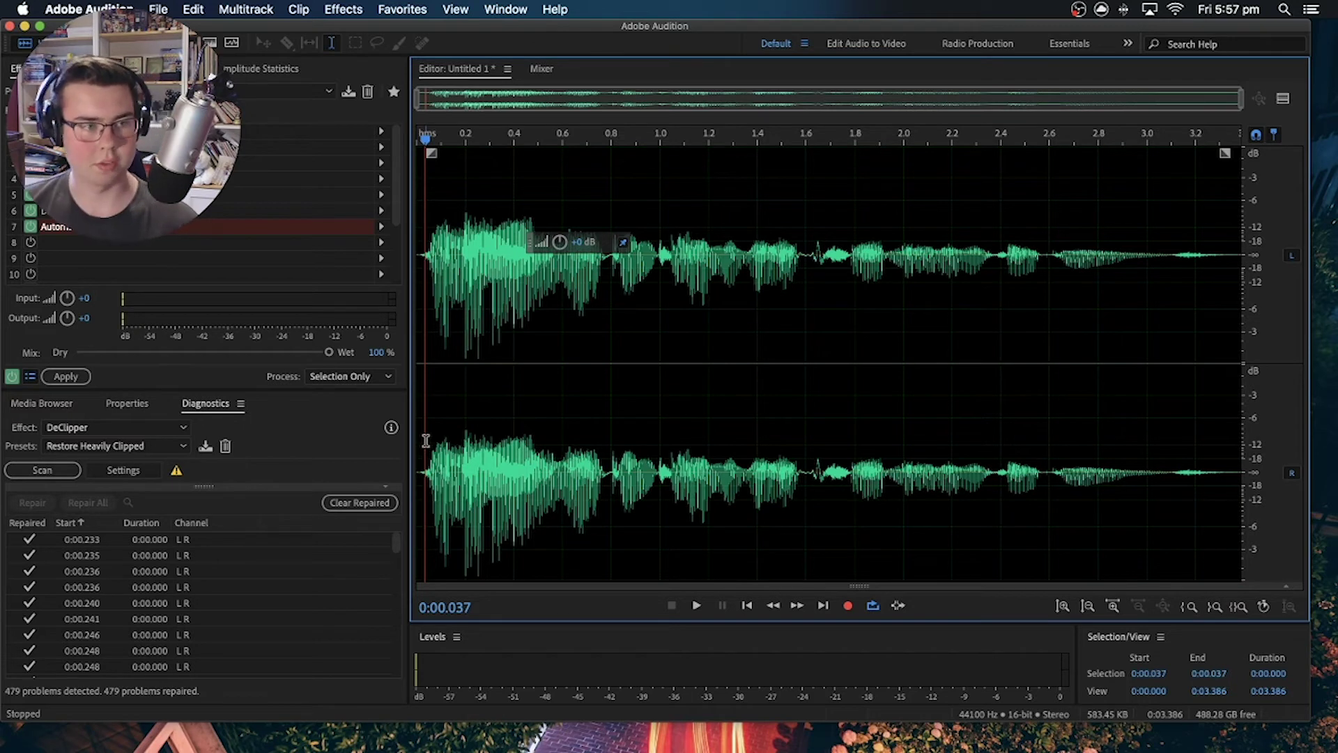
left_click(30, 227)
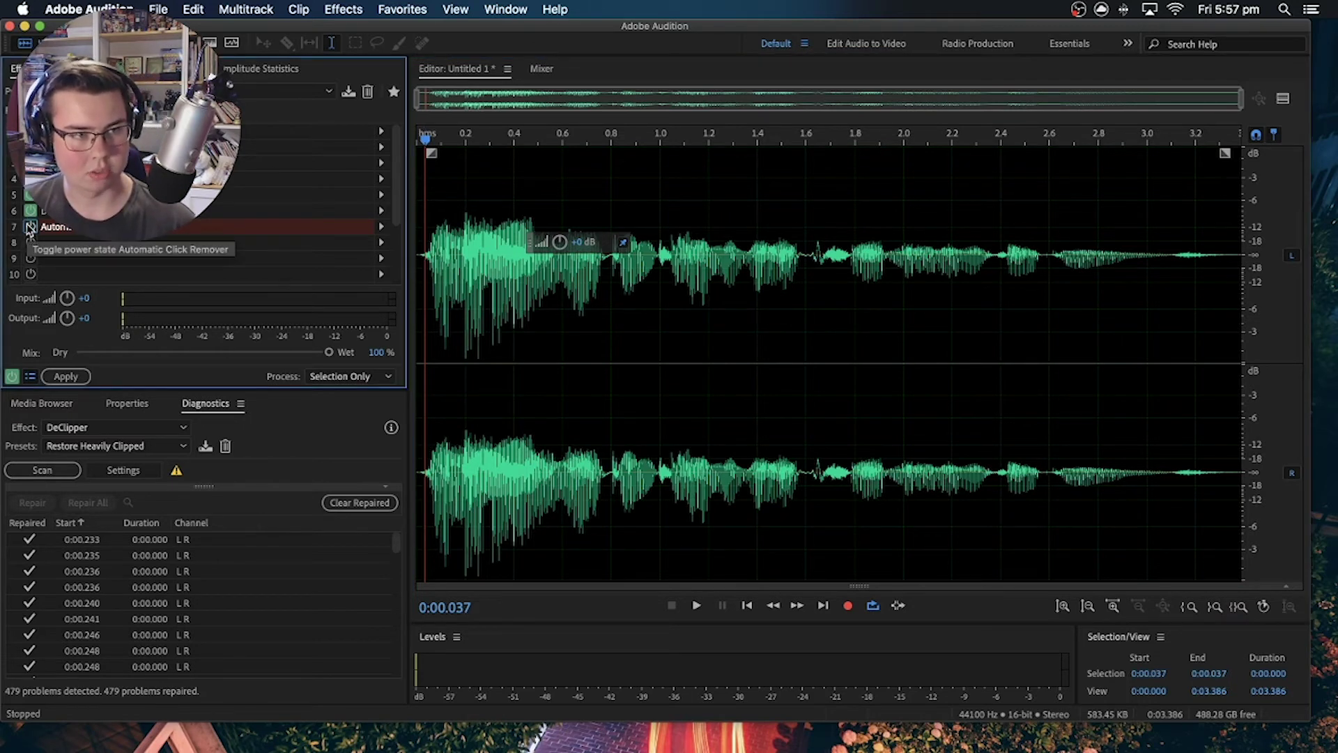
left_click(420, 279)
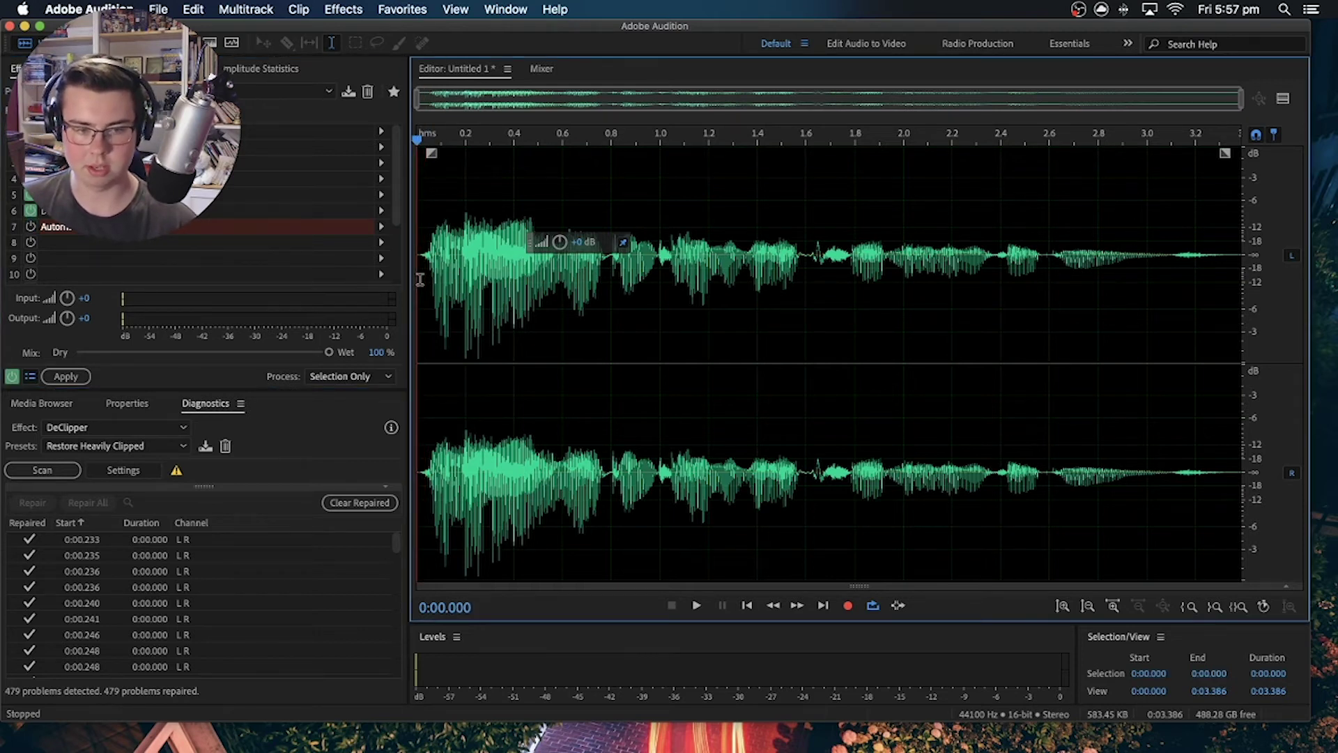
key("space")
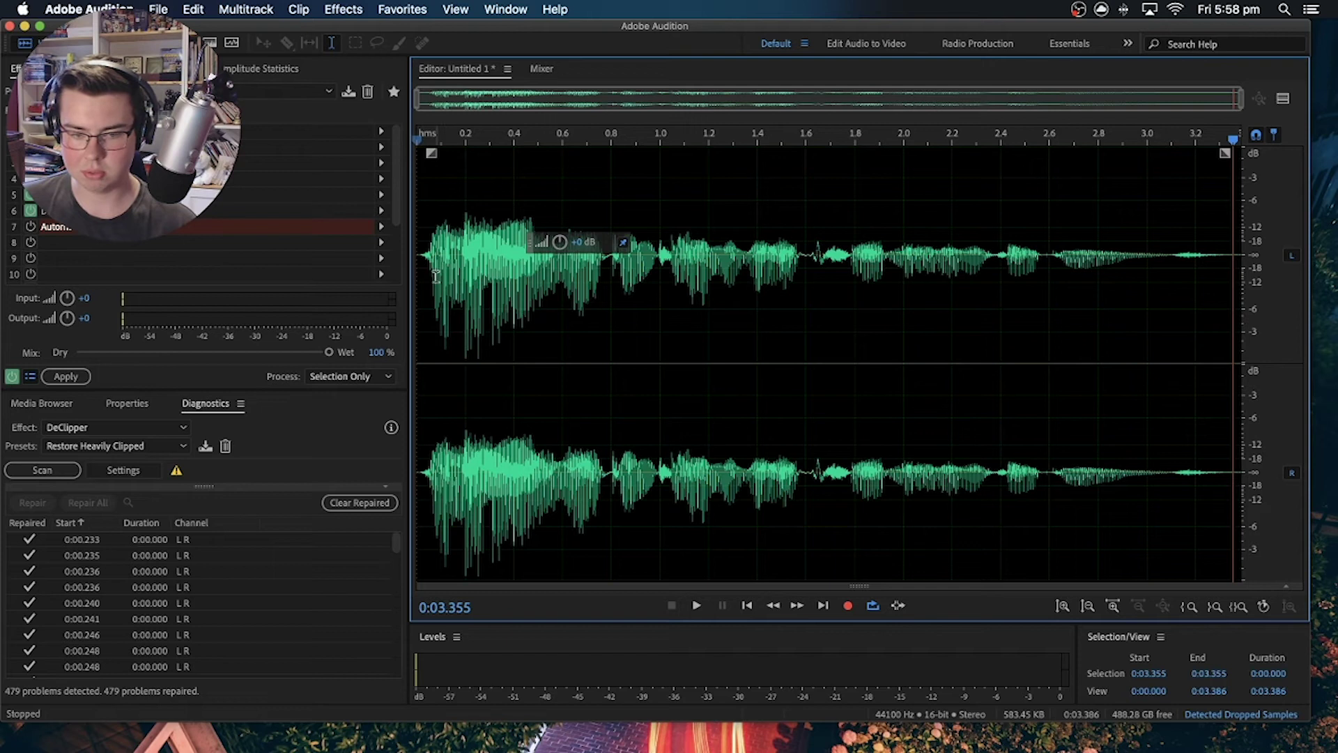
left_click(430, 156)
left_click_drag(428, 139, 417, 139)
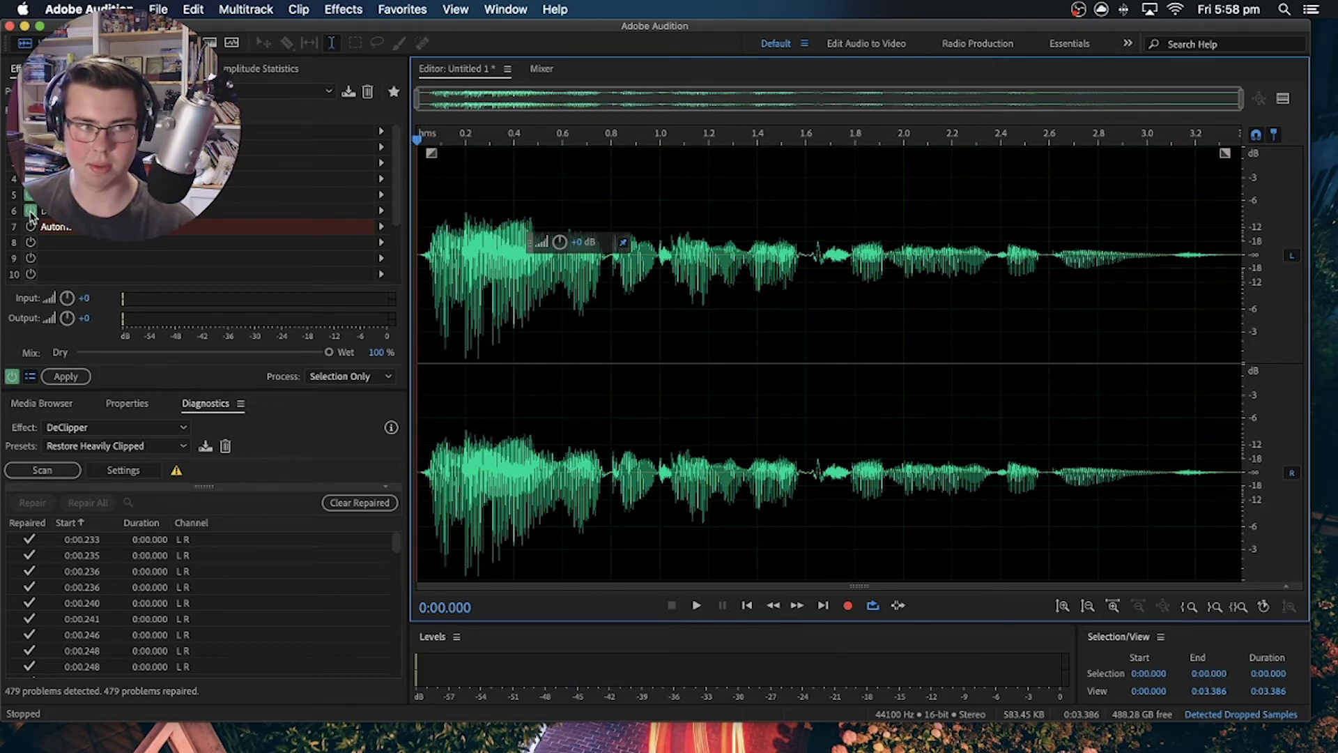
- With the rack bypassed, scan using Restore Lightly Clipped, repair both problems, and play the result
left_click(112, 446)
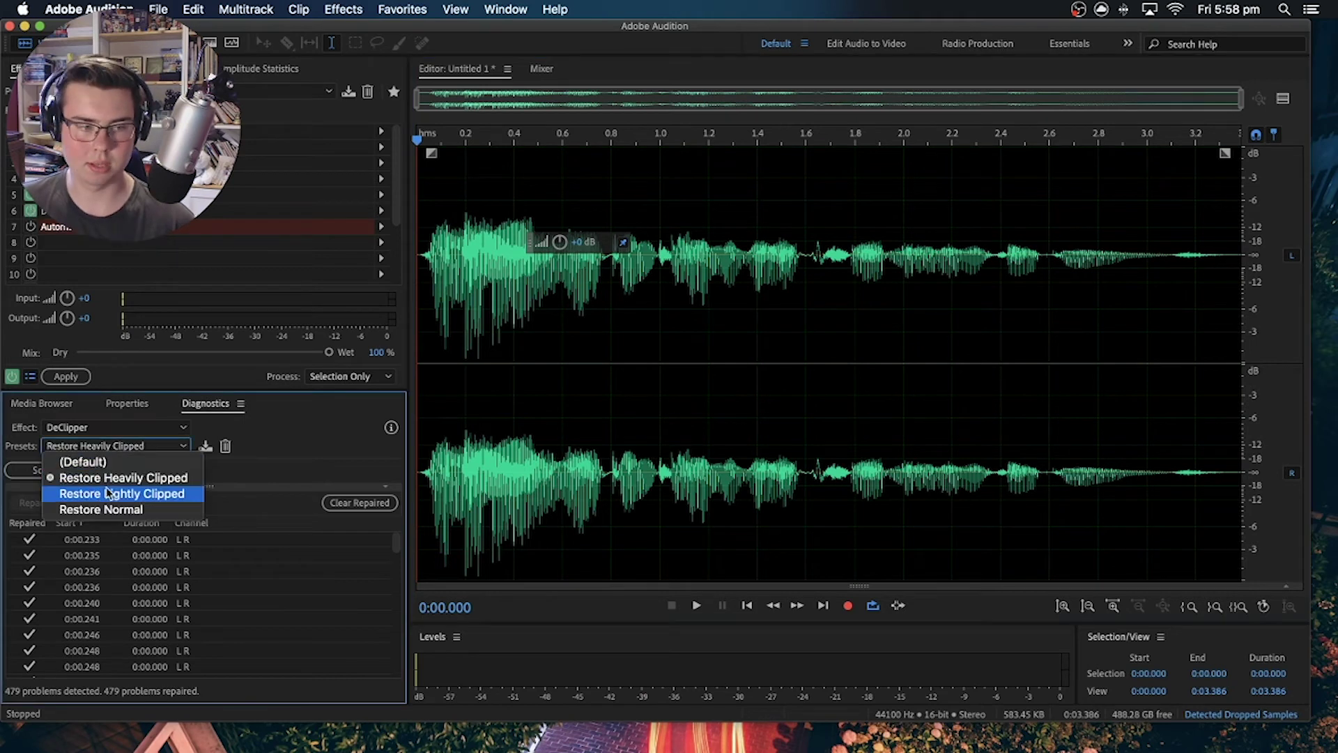
left_click(110, 493)
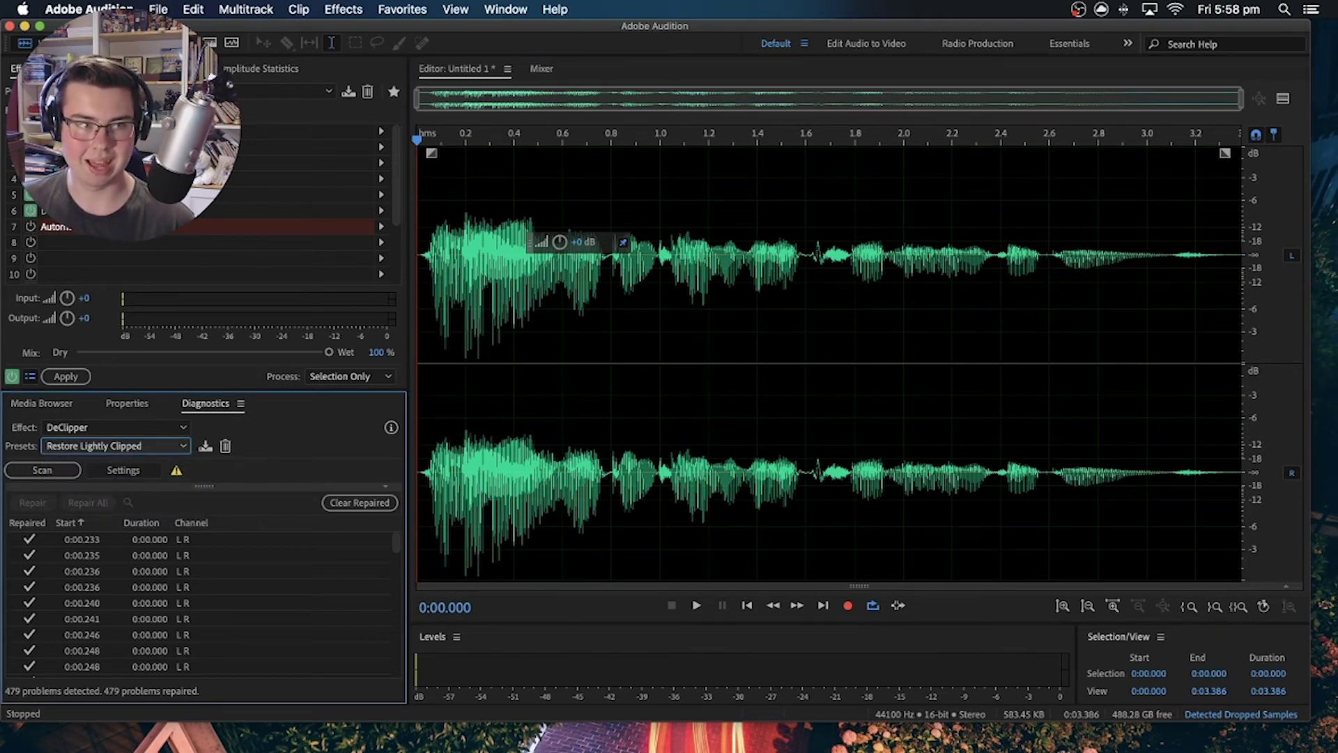
left_click(11, 375)
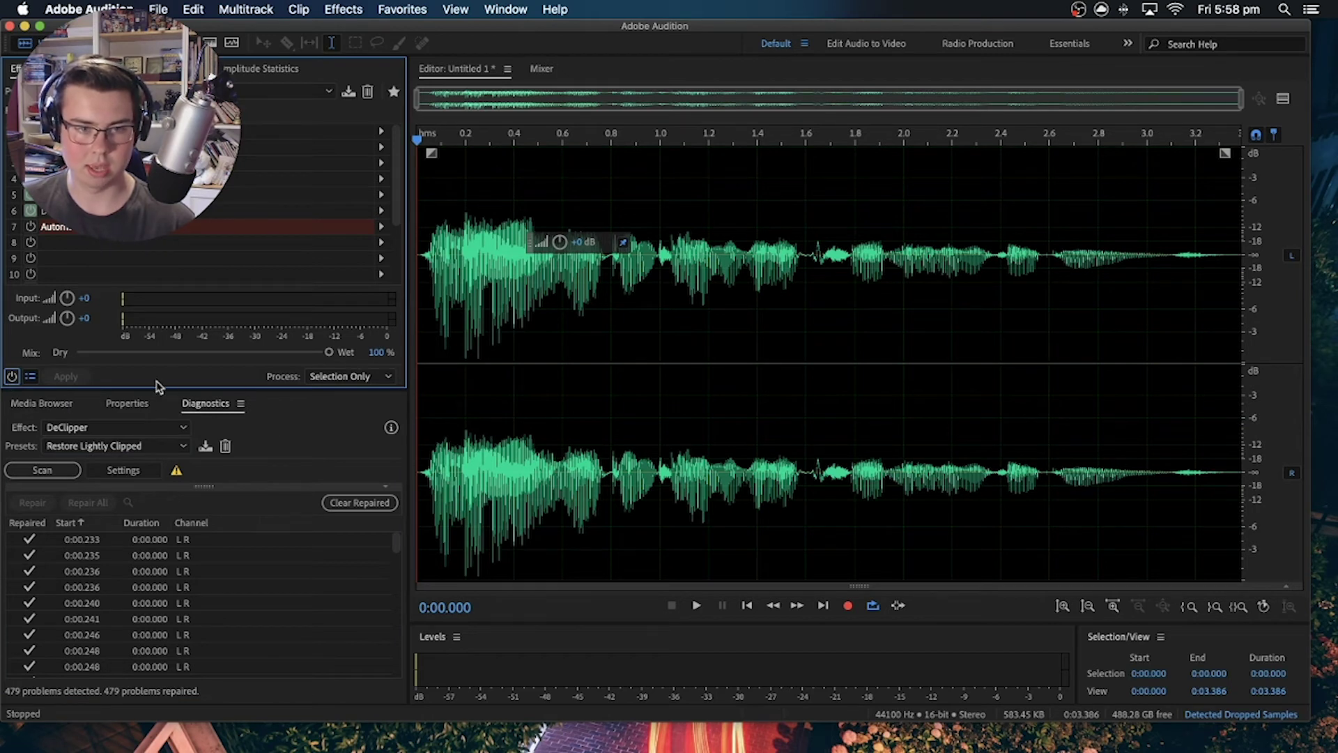
left_click(61, 477)
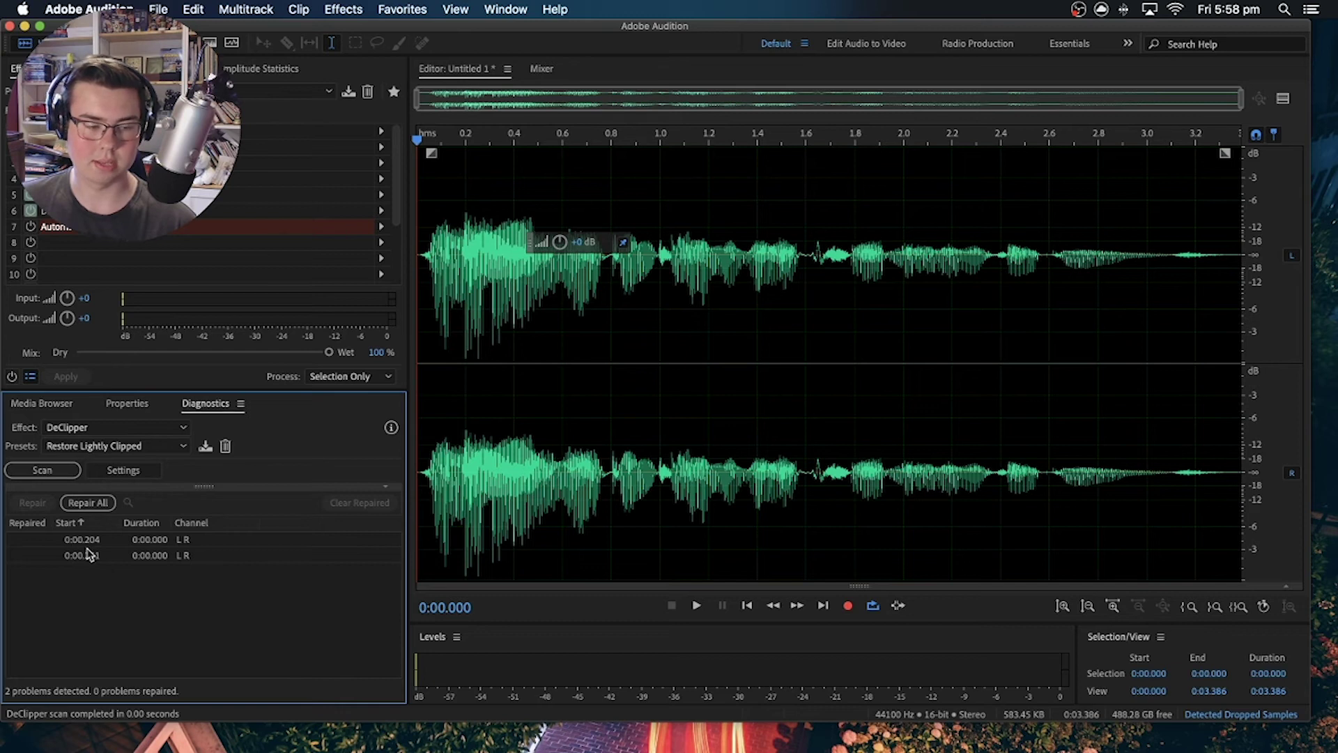
left_click(92, 508)
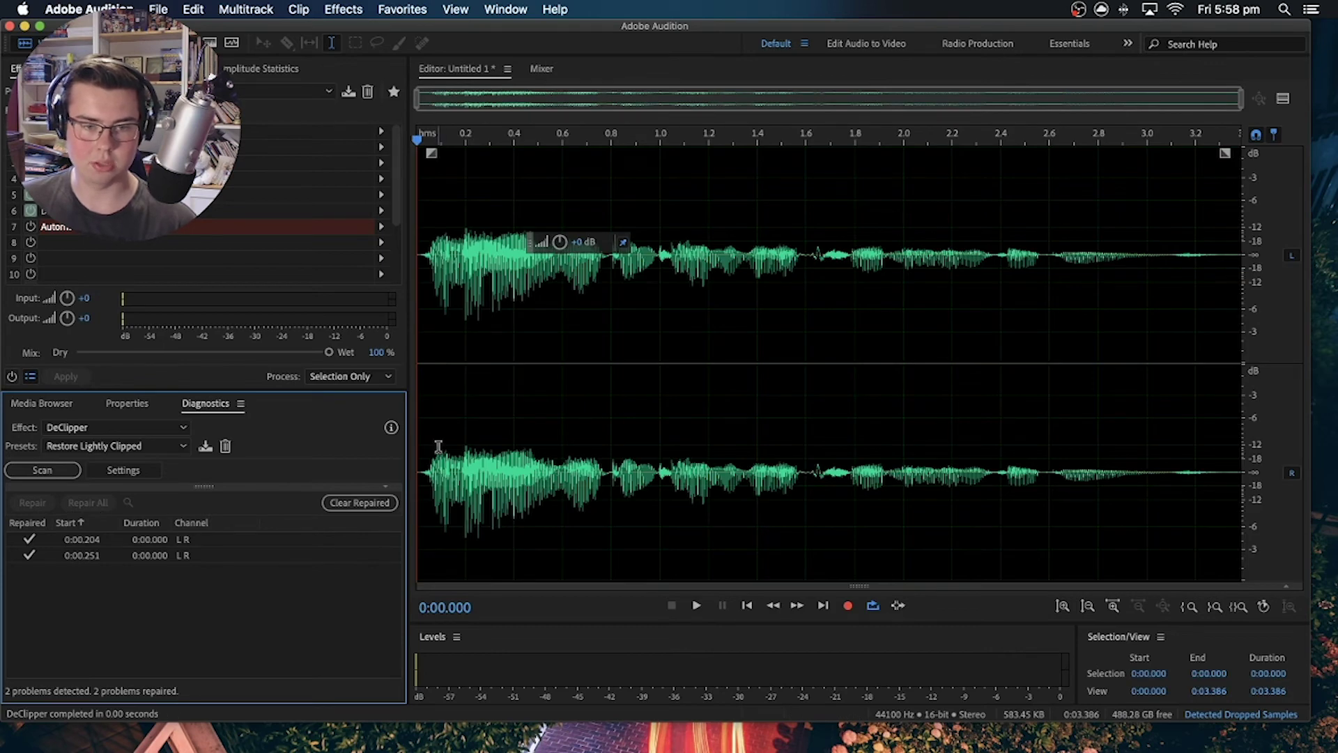
left_click(422, 472)
key("space")
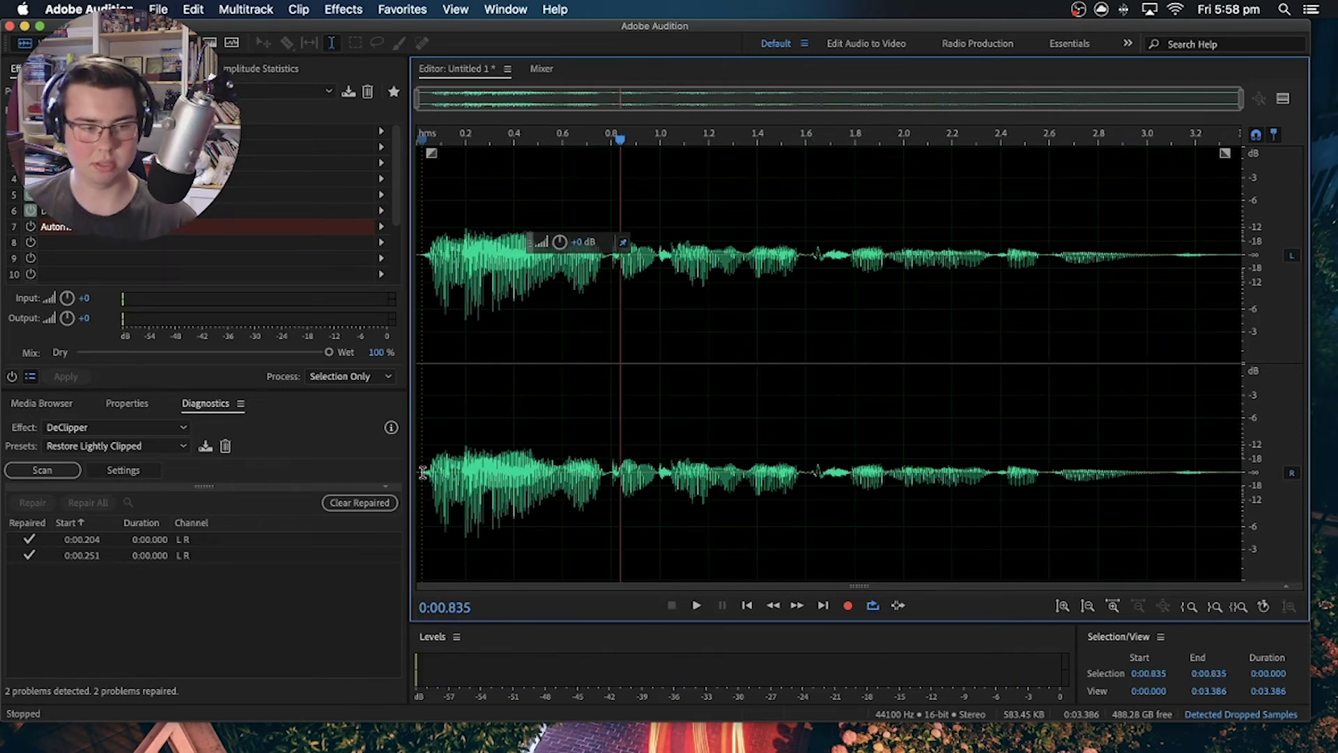
- Scan with the Restore Normal preset, repair both problems across the whole clip, and play it back
left_click(91, 449)
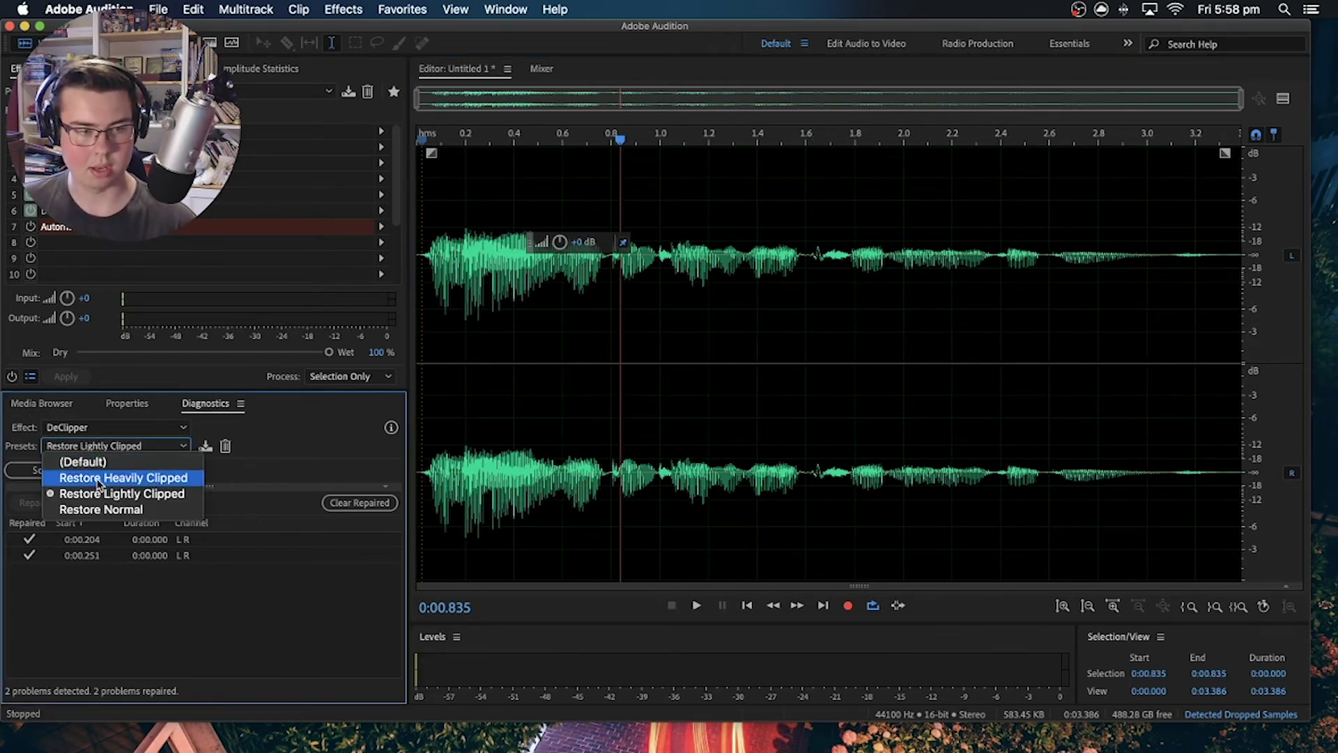
left_click(127, 509)
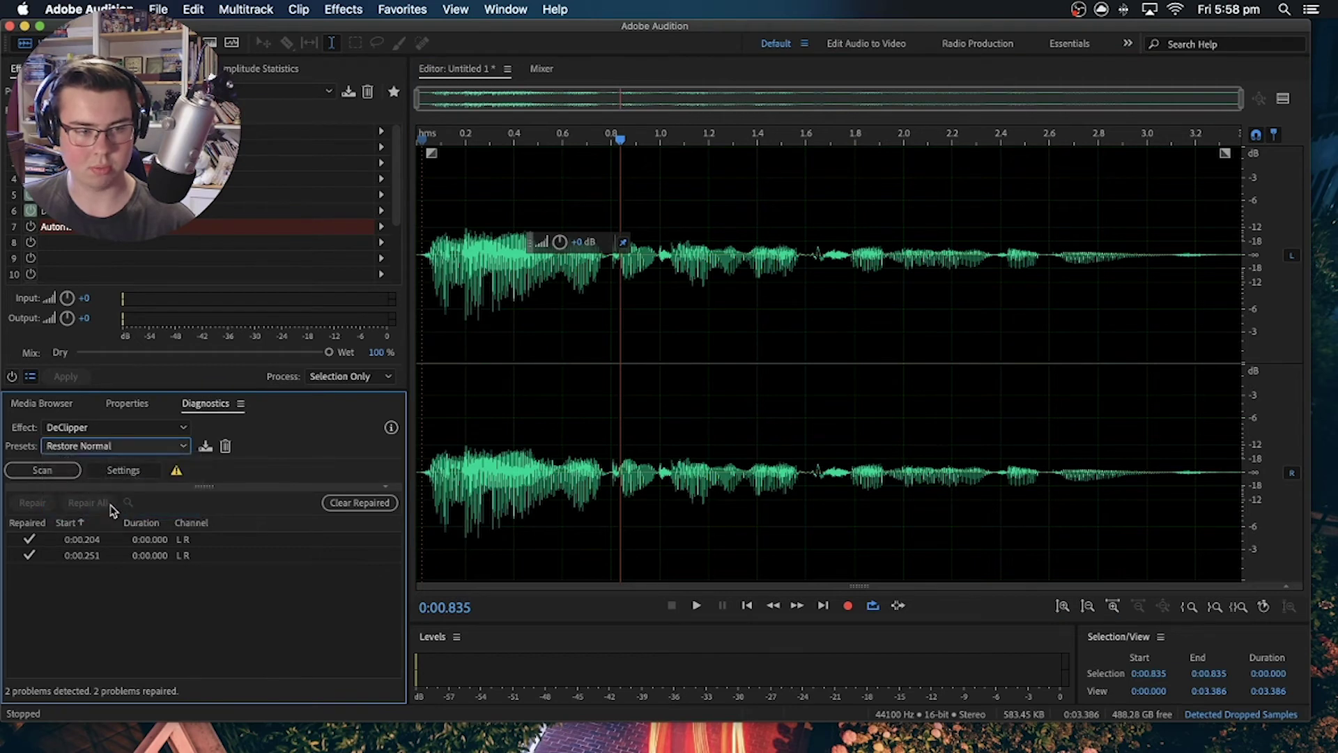
left_click(58, 472)
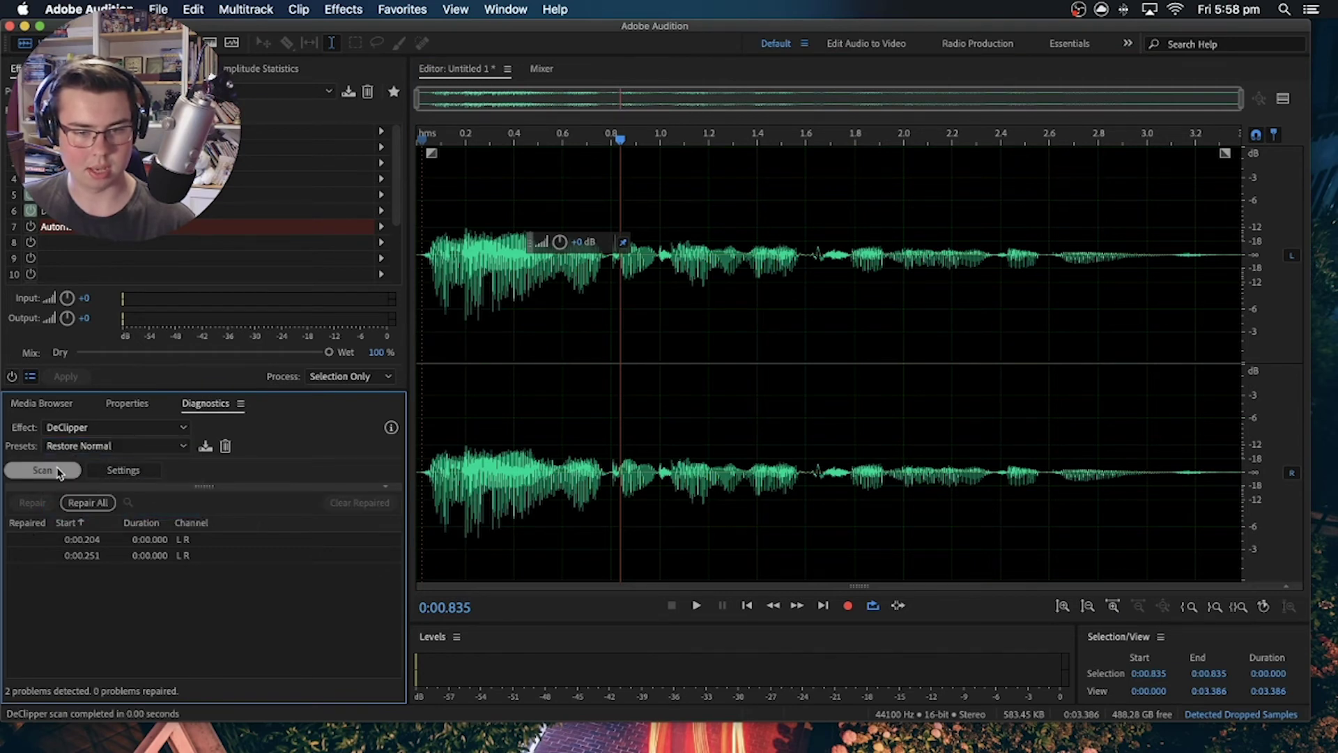
double_click(723, 413)
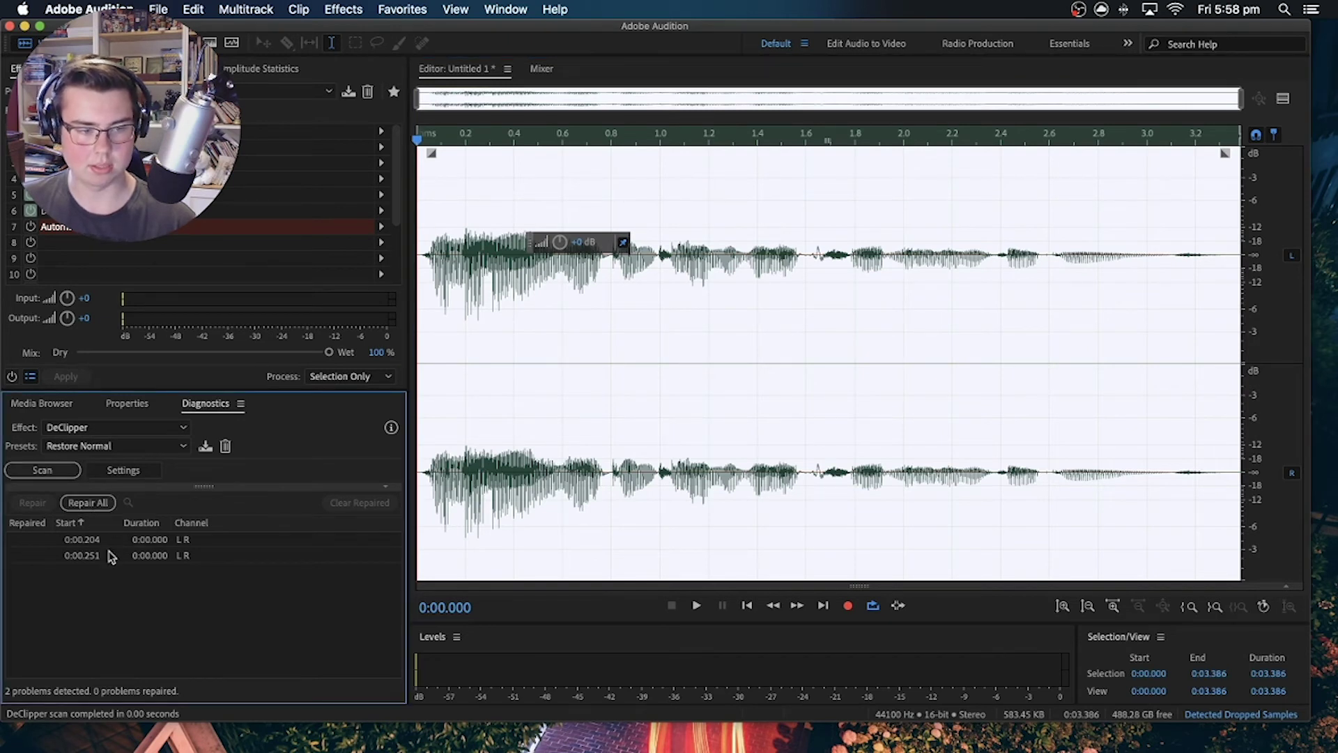
left_click(86, 502)
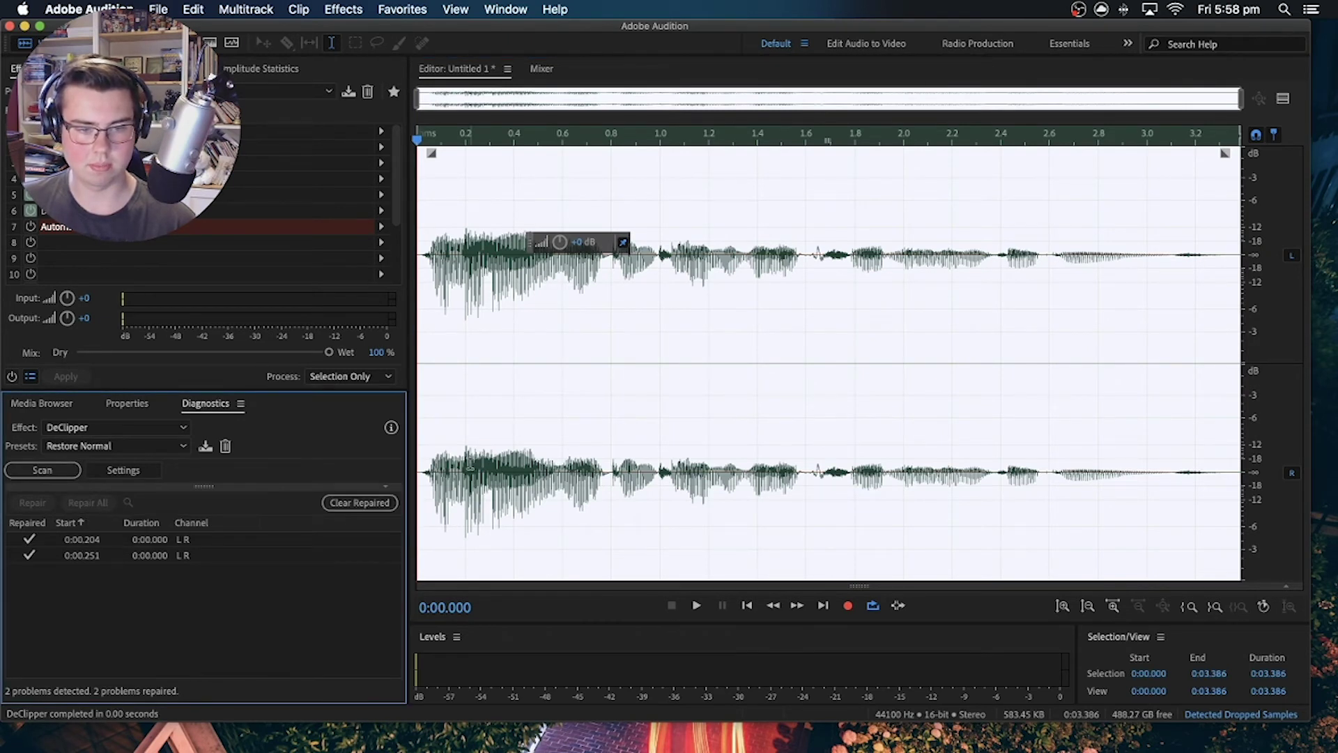
left_click(422, 467)
key("space")
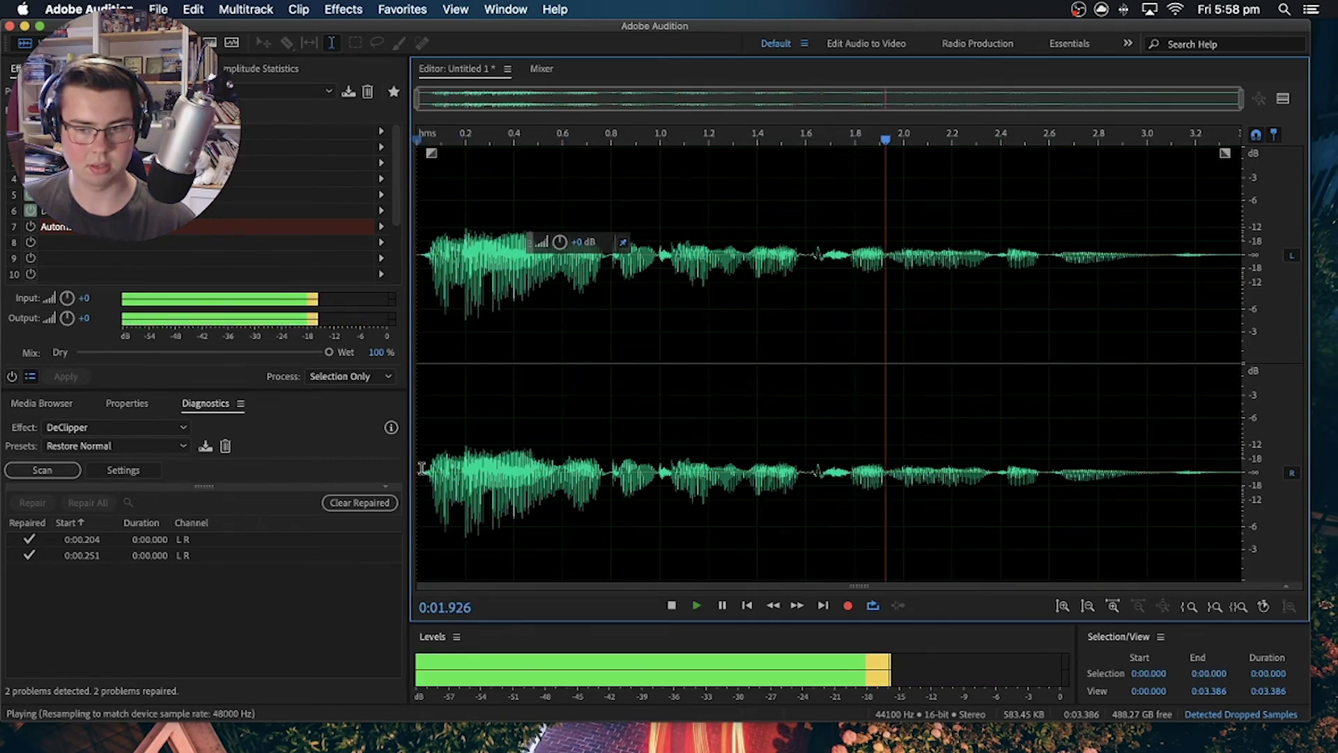
left_click(426, 451)
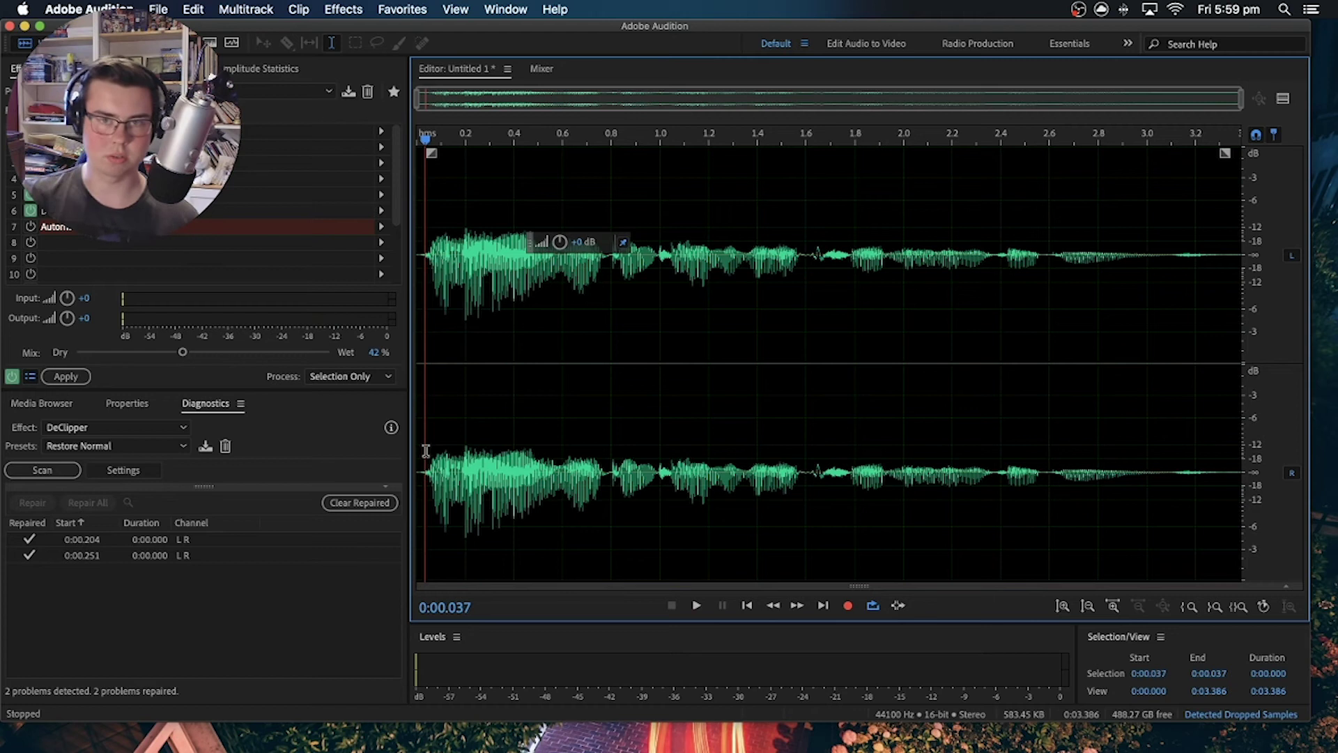